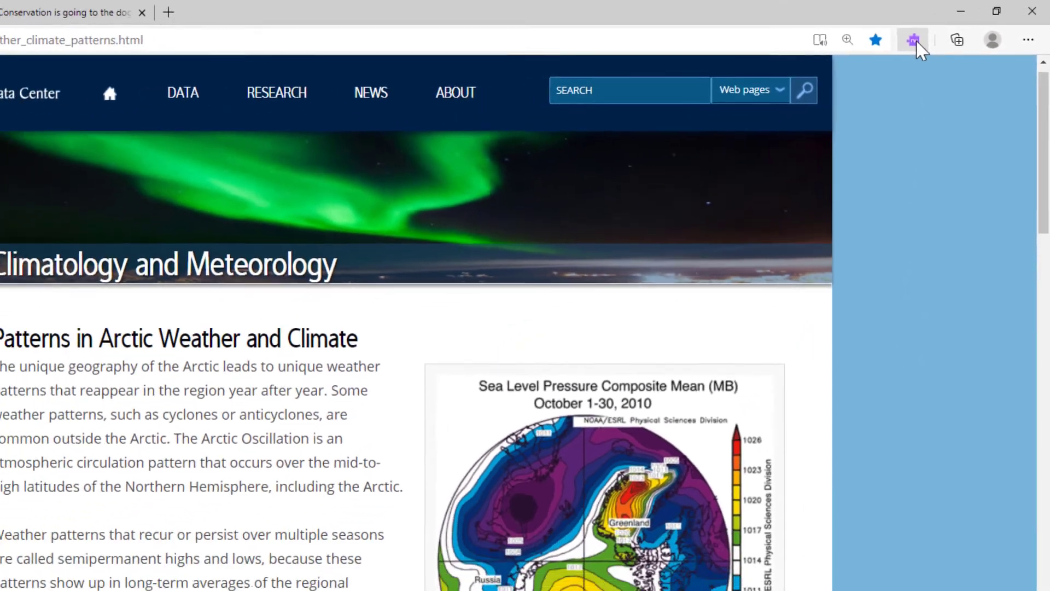
# Turn on the Read&Write toolbar for the NSIDC Arctic weather and climate patterns page.
pyautogui.click(917, 43)
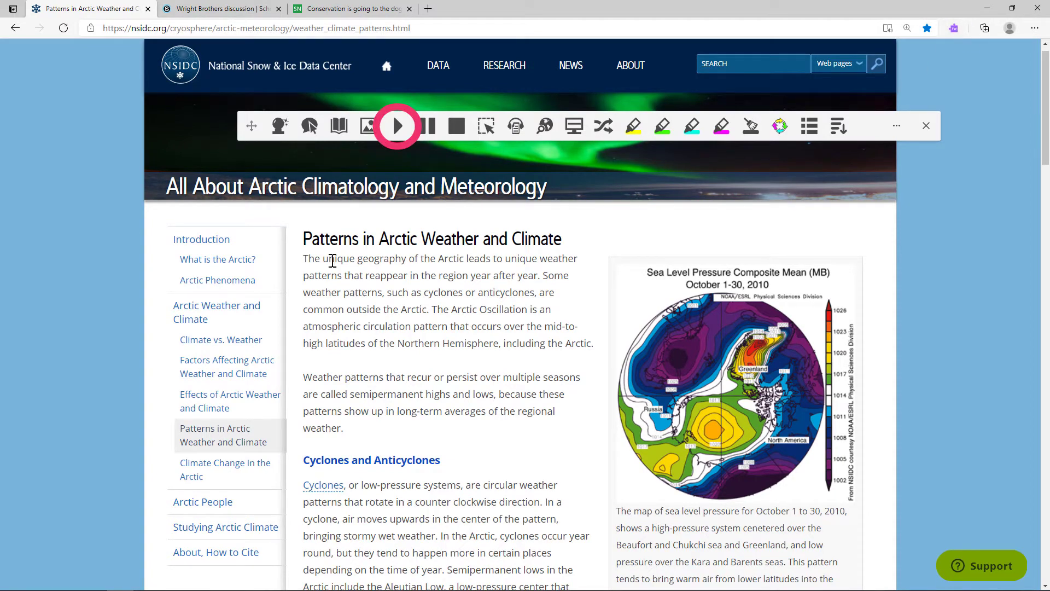
pyautogui.moveTo(304, 259); pyautogui.dragTo(541, 274)
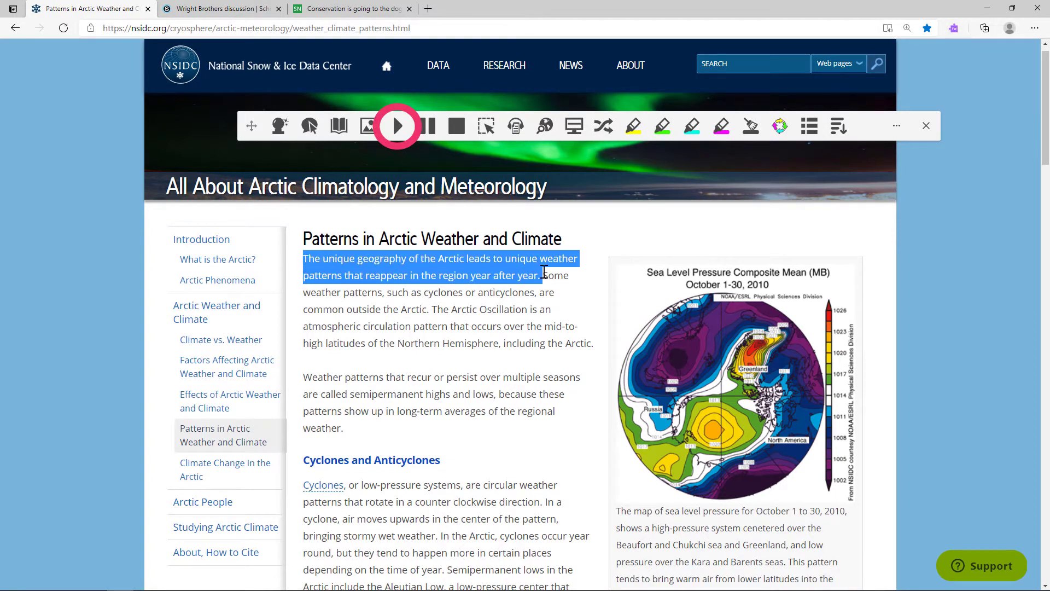
pyautogui.click(409, 131)
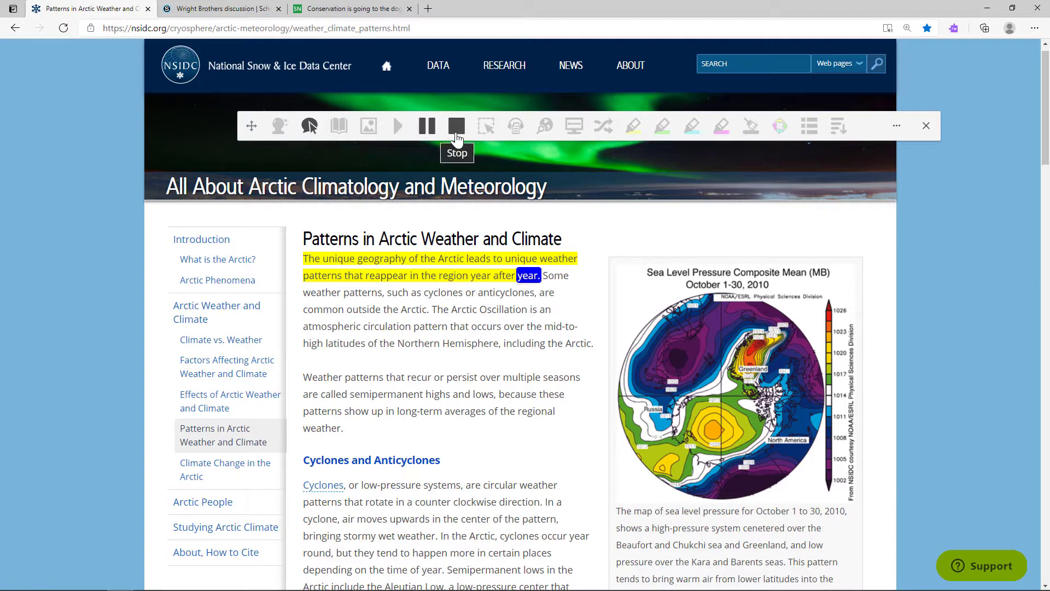
pyautogui.click(456, 127)
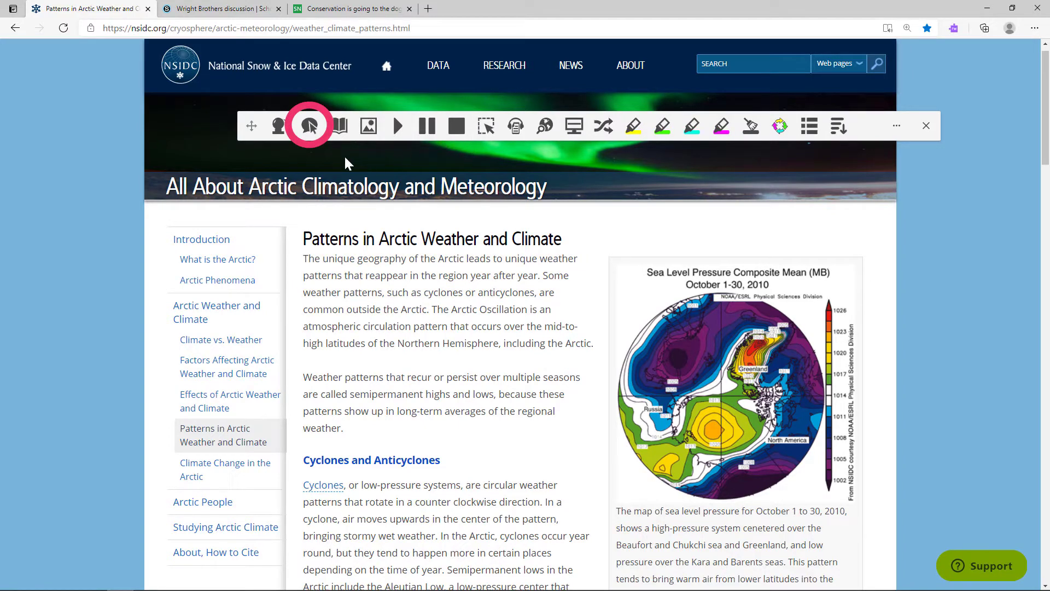
pyautogui.click(313, 136)
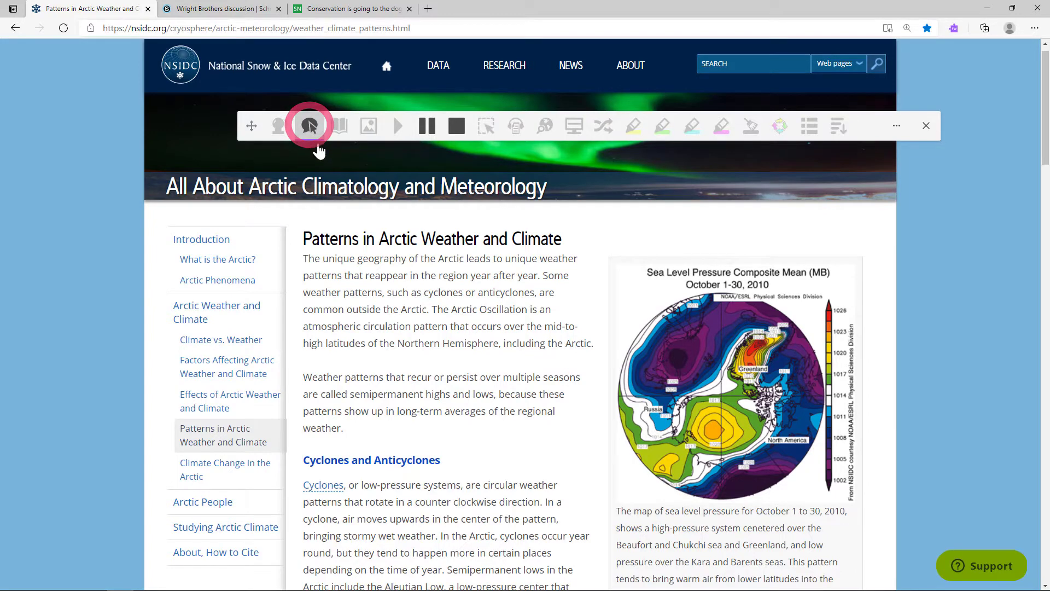
pyautogui.click(317, 378)
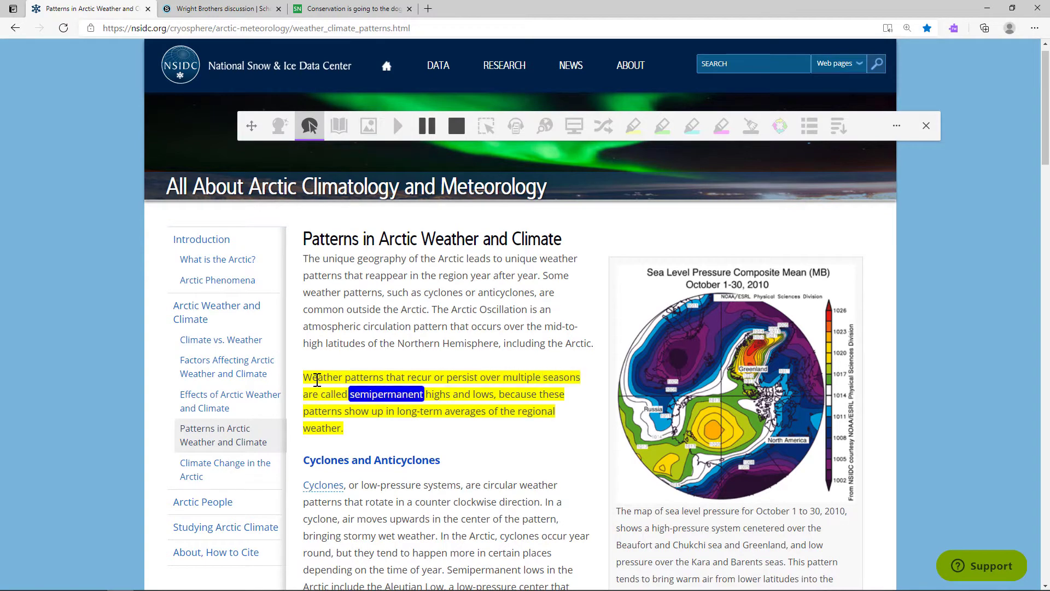
pyautogui.click(308, 140)
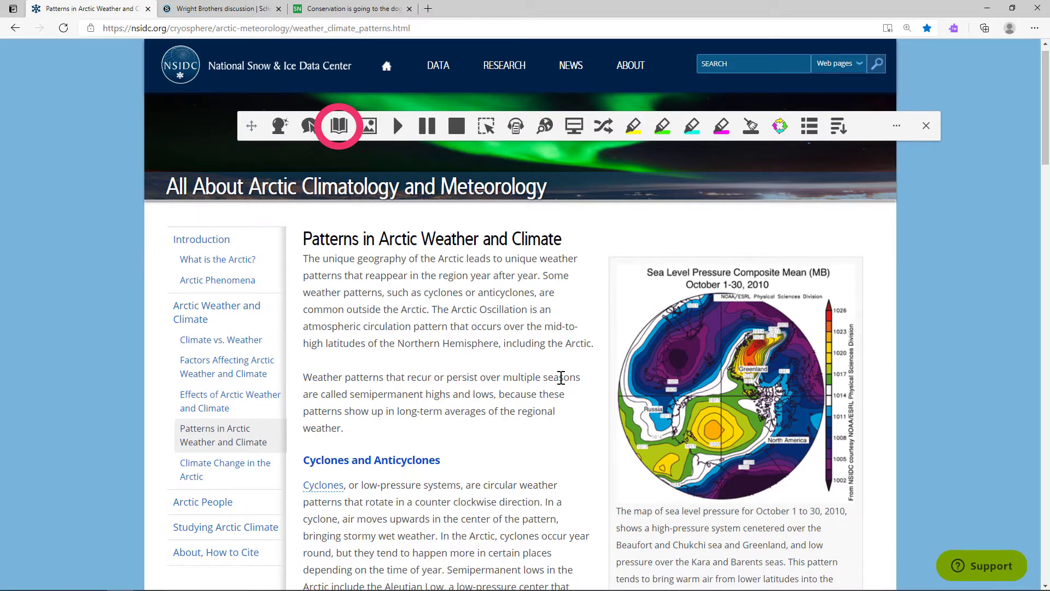
pyautogui.doubleClick(550, 377)
pyautogui.click(337, 131)
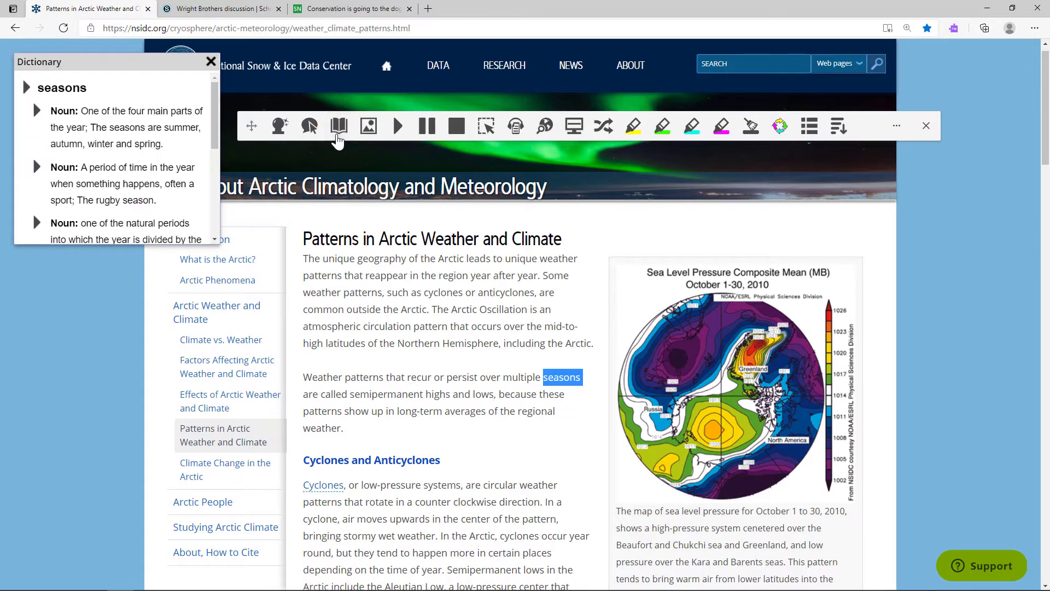
pyautogui.click(38, 113)
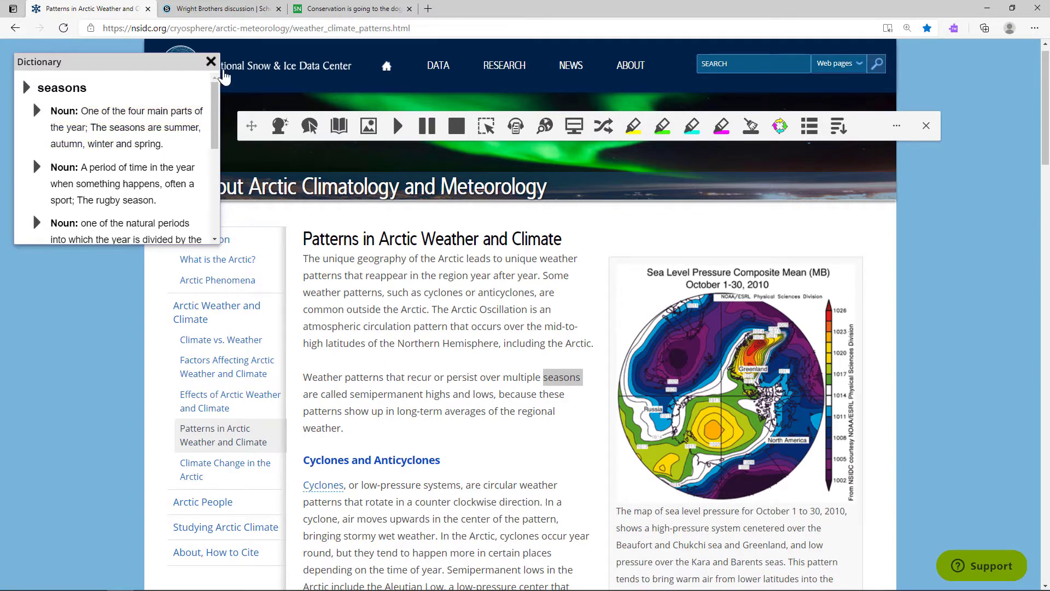
pyautogui.click(211, 62)
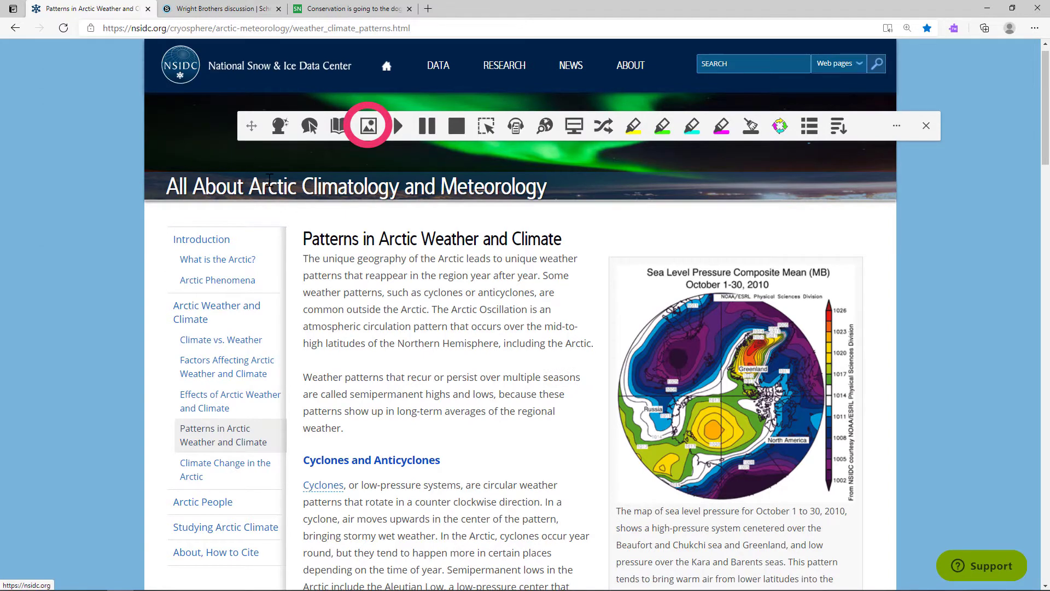
pyautogui.doubleClick(446, 292)
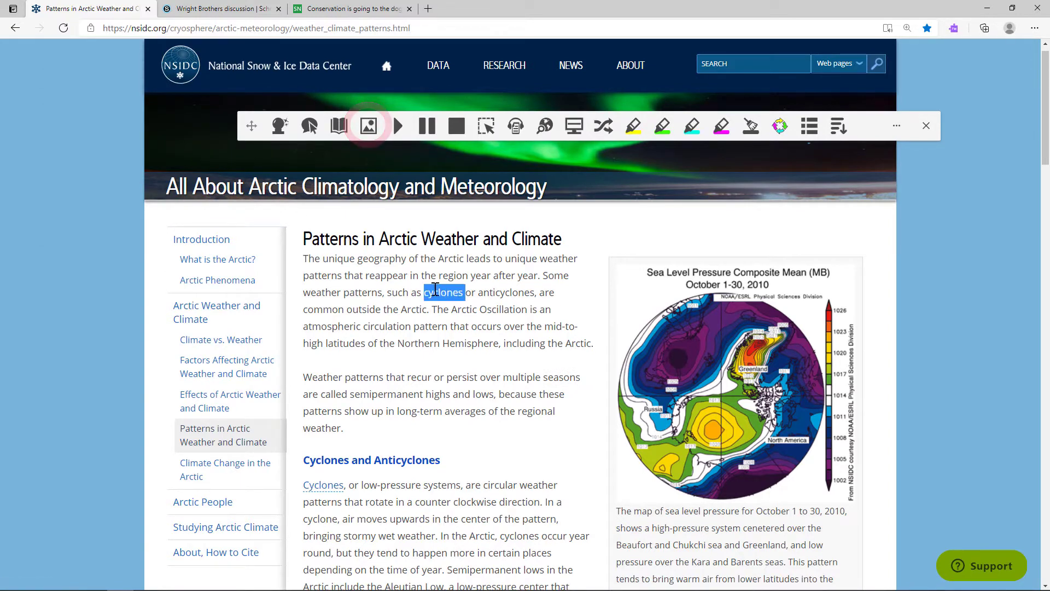
pyautogui.click(370, 132)
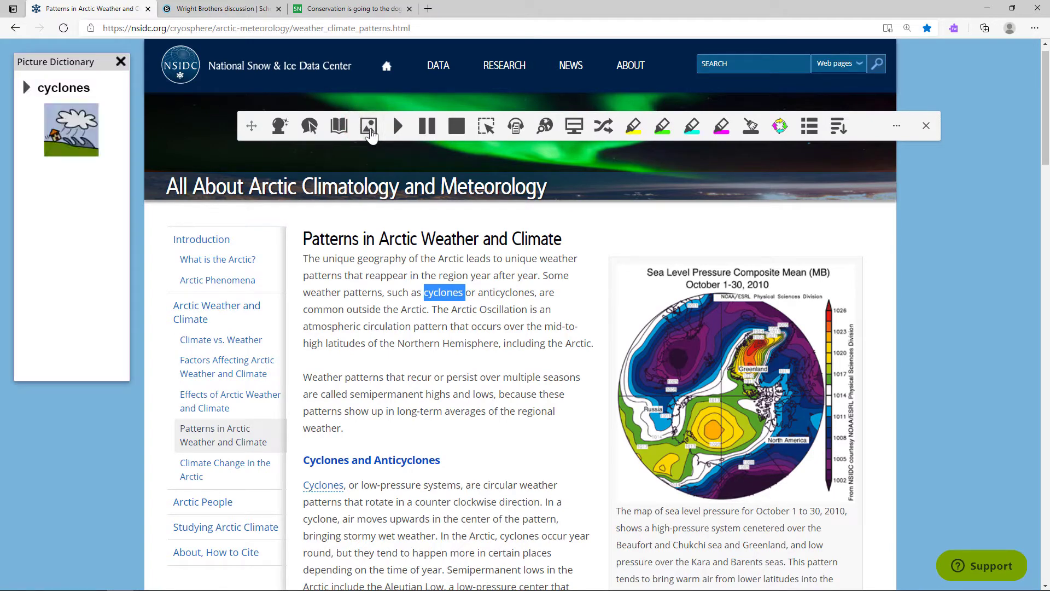
pyautogui.click(124, 63)
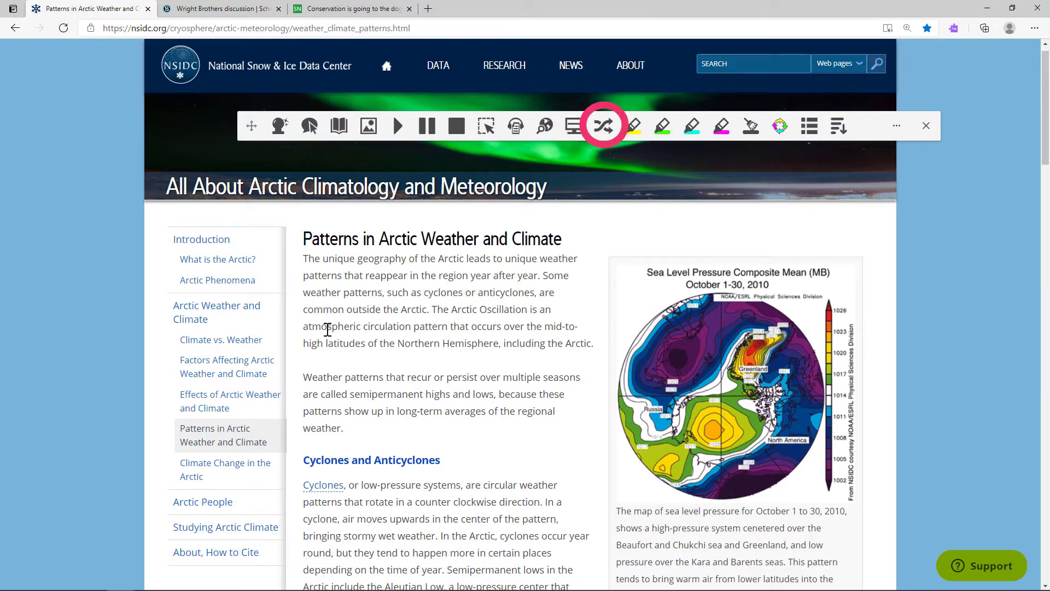
pyautogui.doubleClick(327, 329)
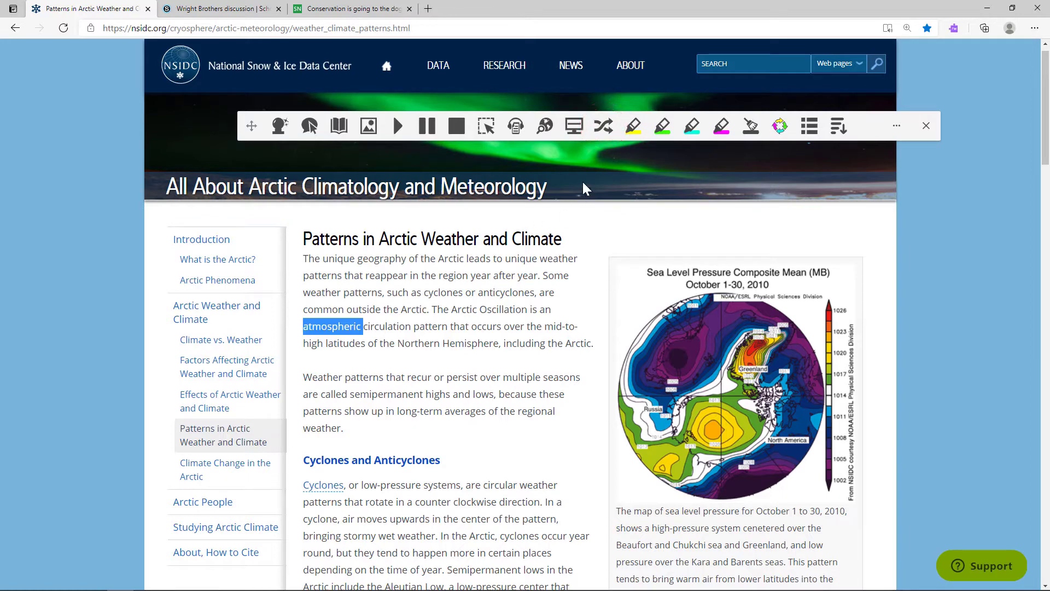
pyautogui.click(603, 127)
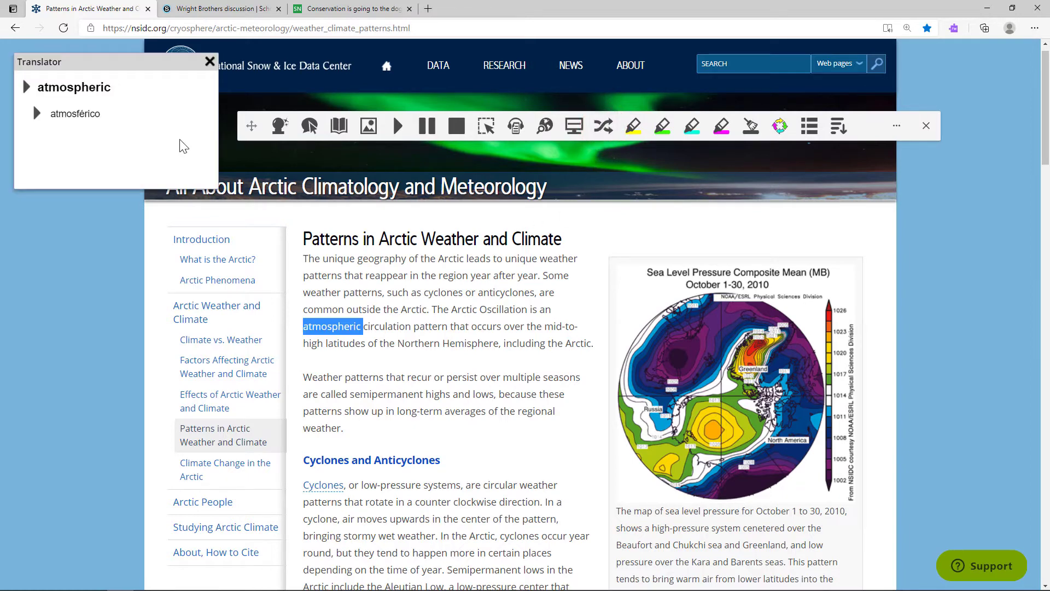
pyautogui.click(38, 115)
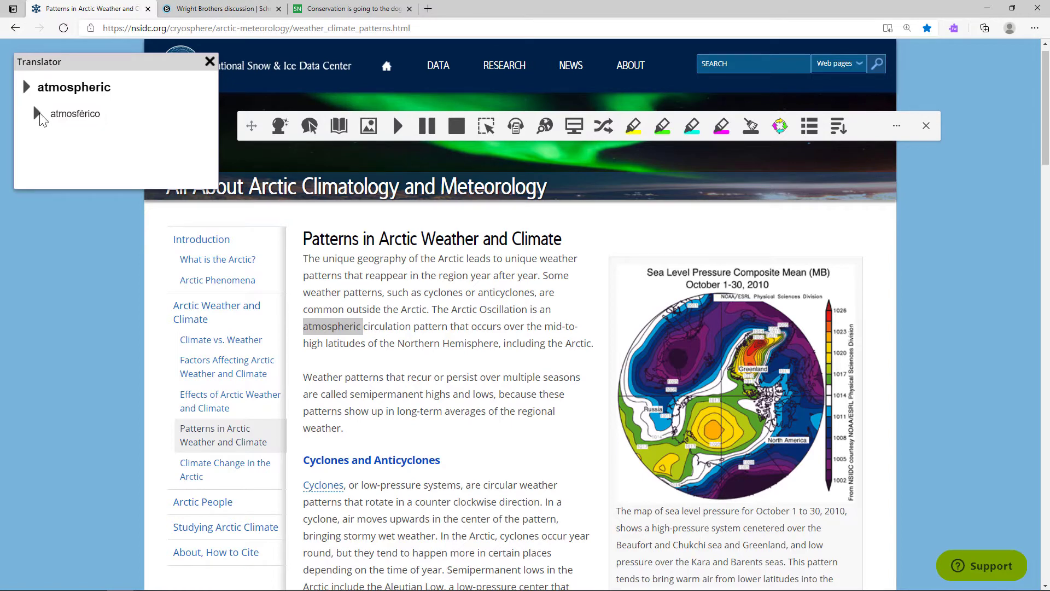
pyautogui.click(210, 61)
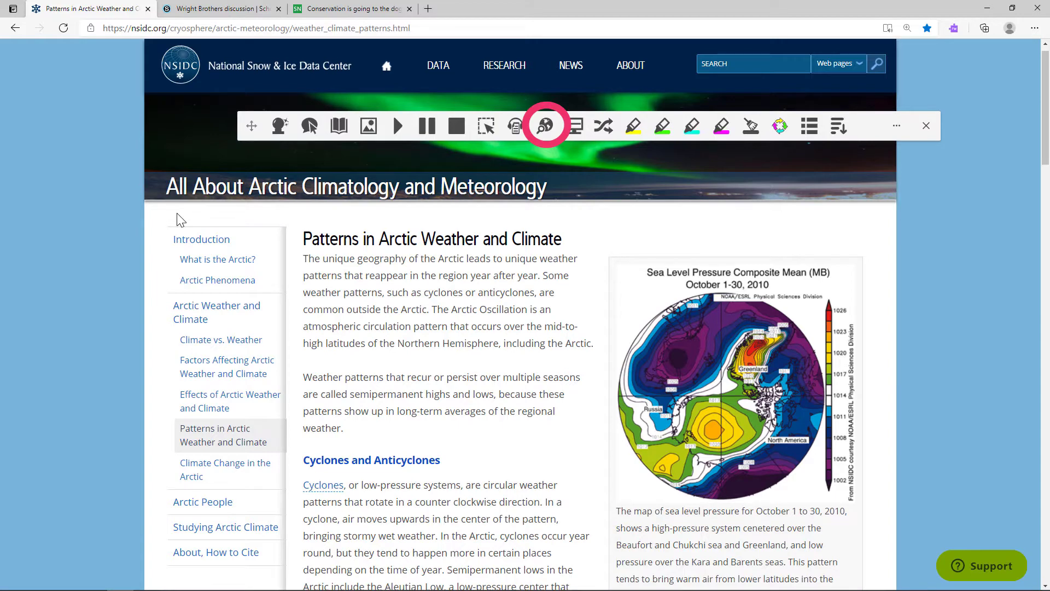
pyautogui.moveTo(453, 312); pyautogui.dragTo(527, 308)
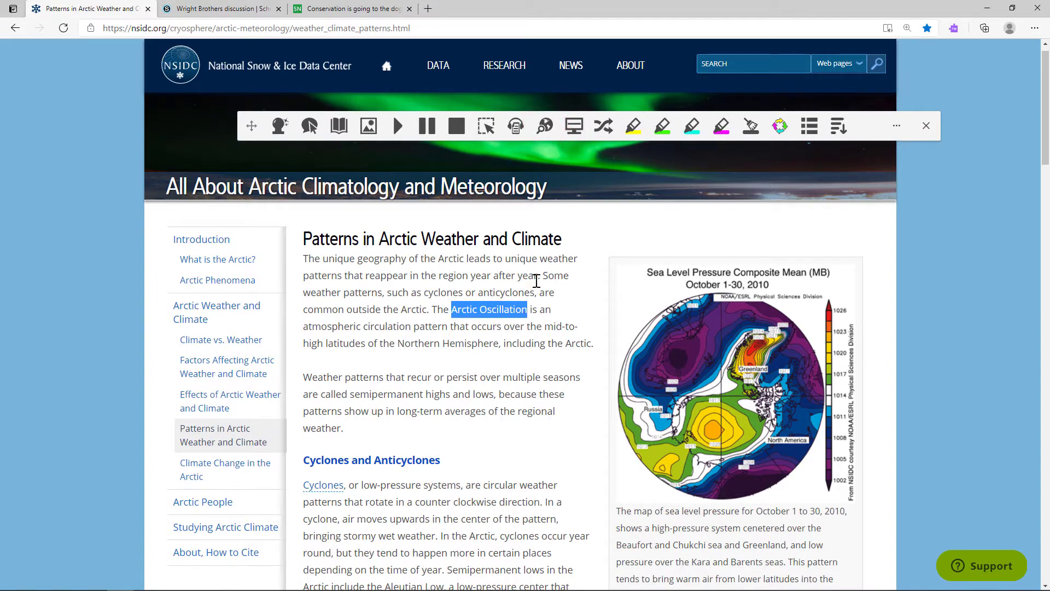
pyautogui.click(544, 126)
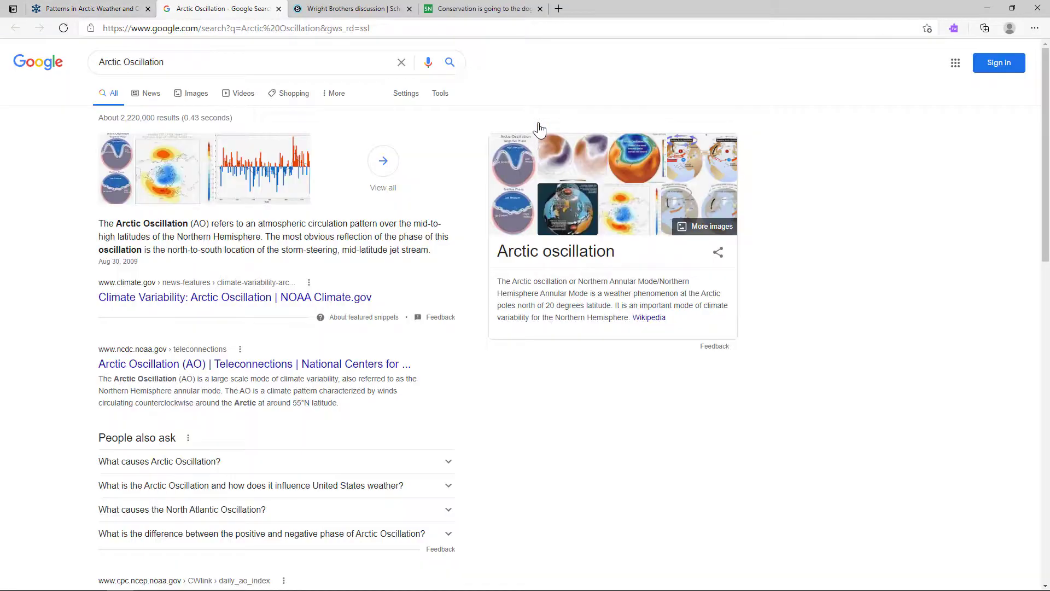
pyautogui.click(278, 9)
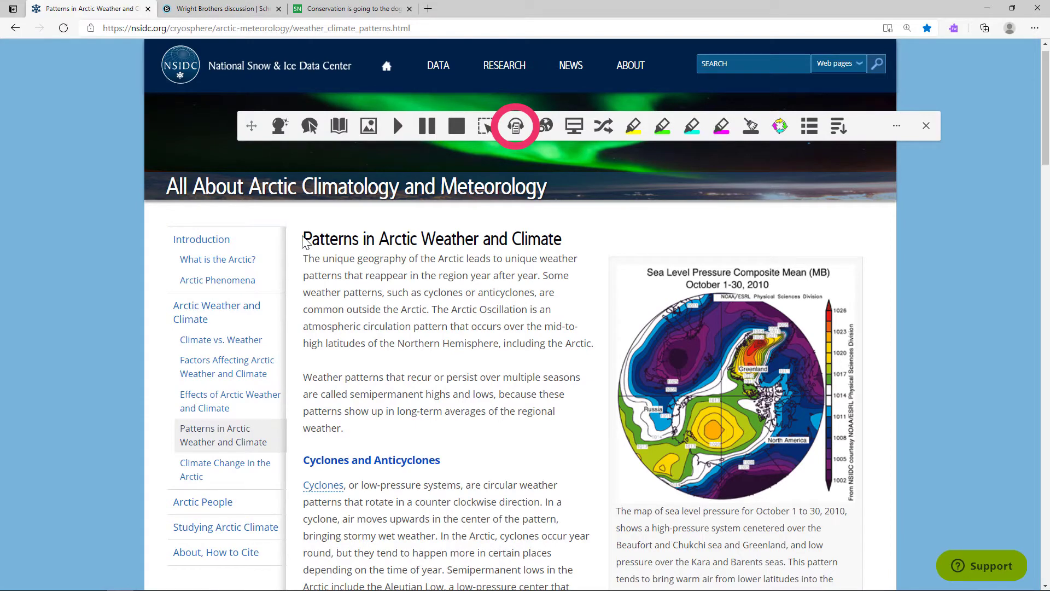
pyautogui.moveTo(304, 241); pyautogui.dragTo(585, 295)
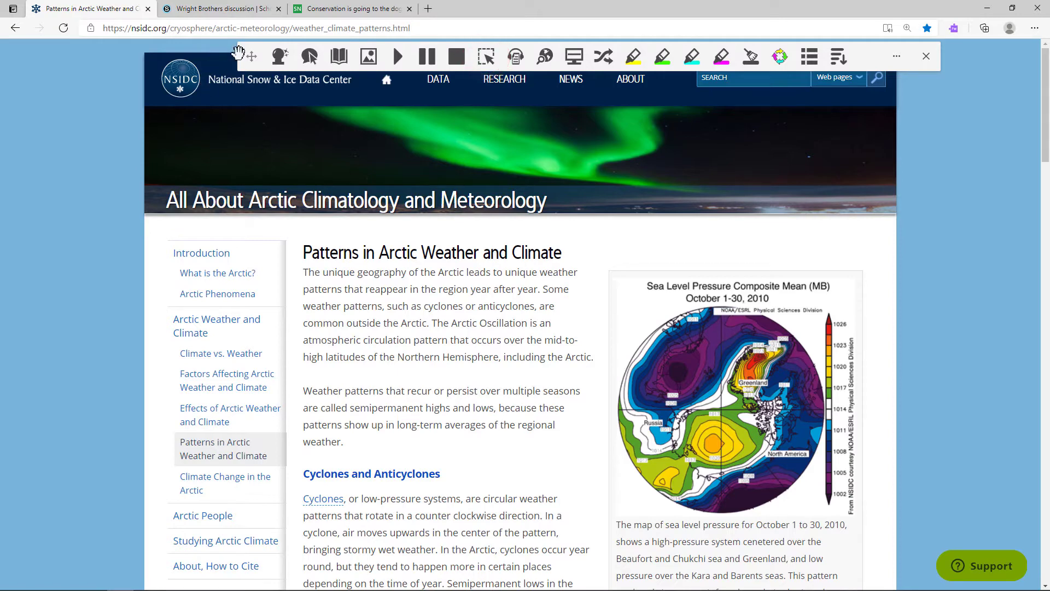
# Move the toolbar lower and use Screenshot Reader to read aloud the 'Sea Level Pressure Composite Mean (MB)' title.
pyautogui.moveTo(247, 55); pyautogui.dragTo(260, 143)
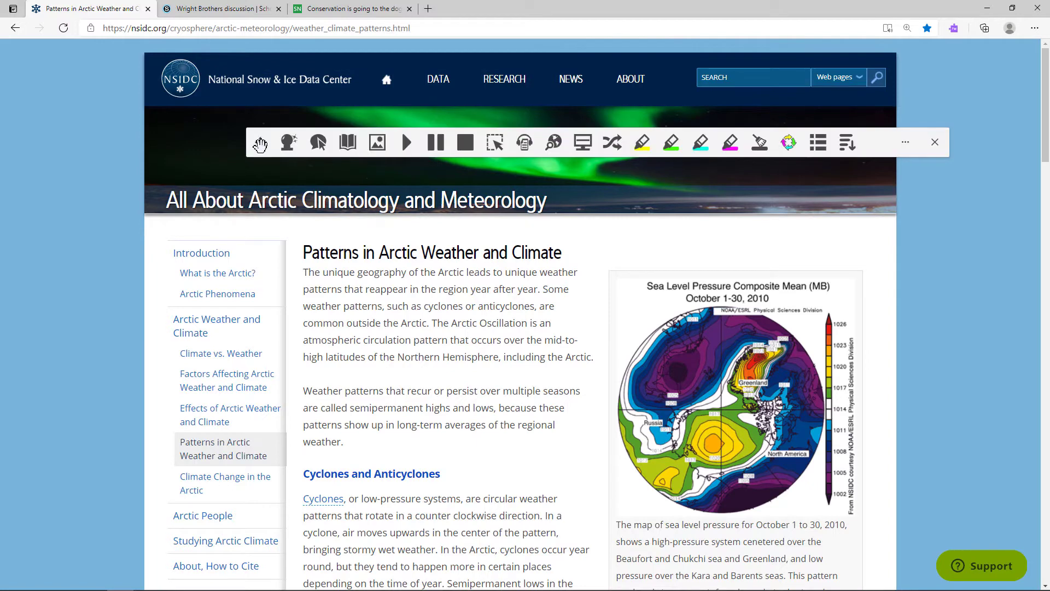
pyautogui.click(496, 146)
pyautogui.moveTo(635, 273); pyautogui.dragTo(848, 305)
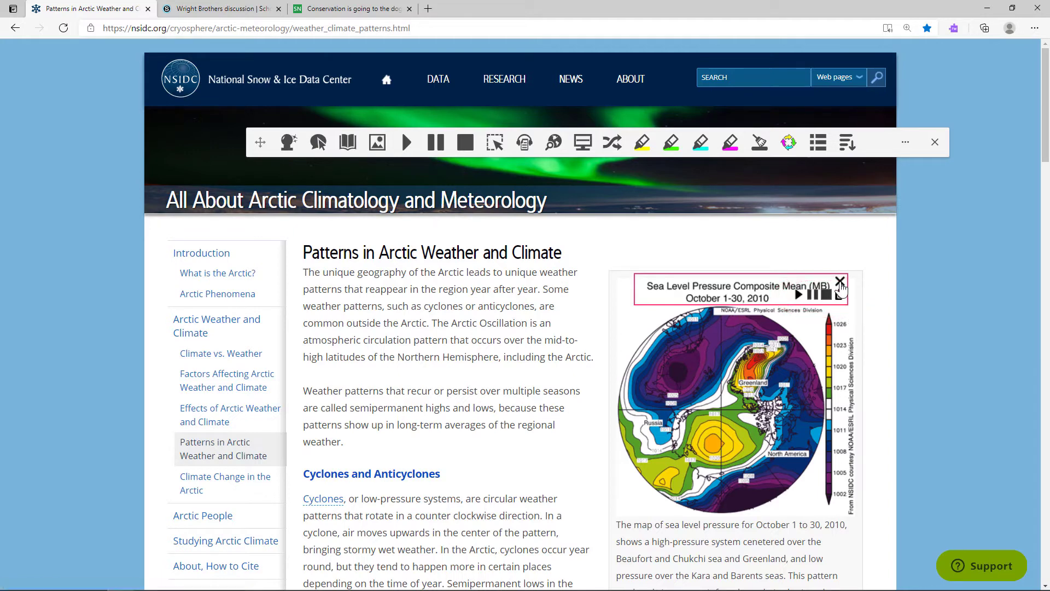
pyautogui.click(841, 283)
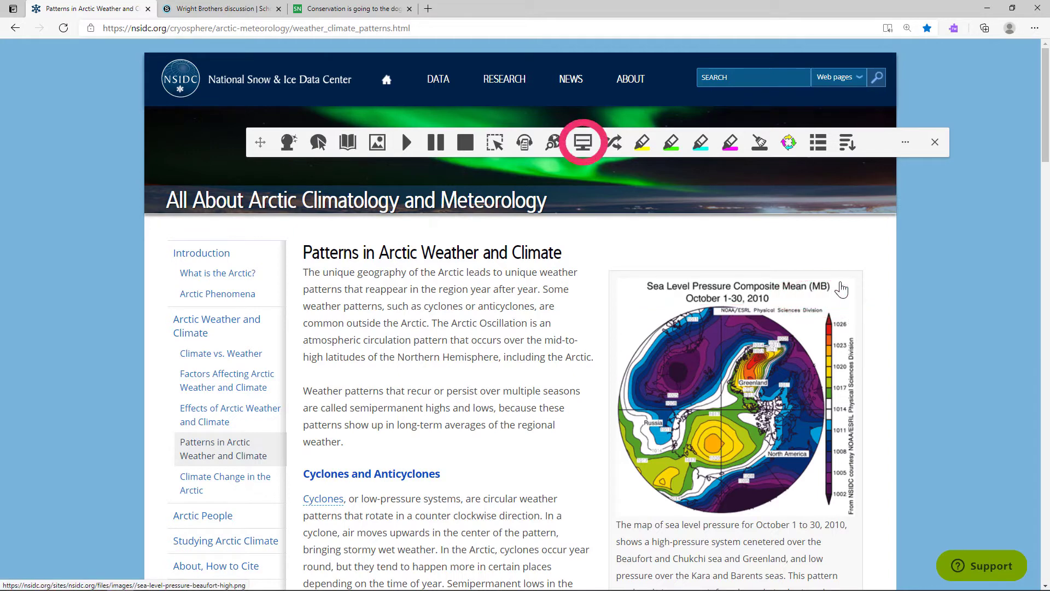
# Give Screen Masking a yellow background at 21 opacity with no reading light, then switch it off.
pyautogui.click(579, 141)
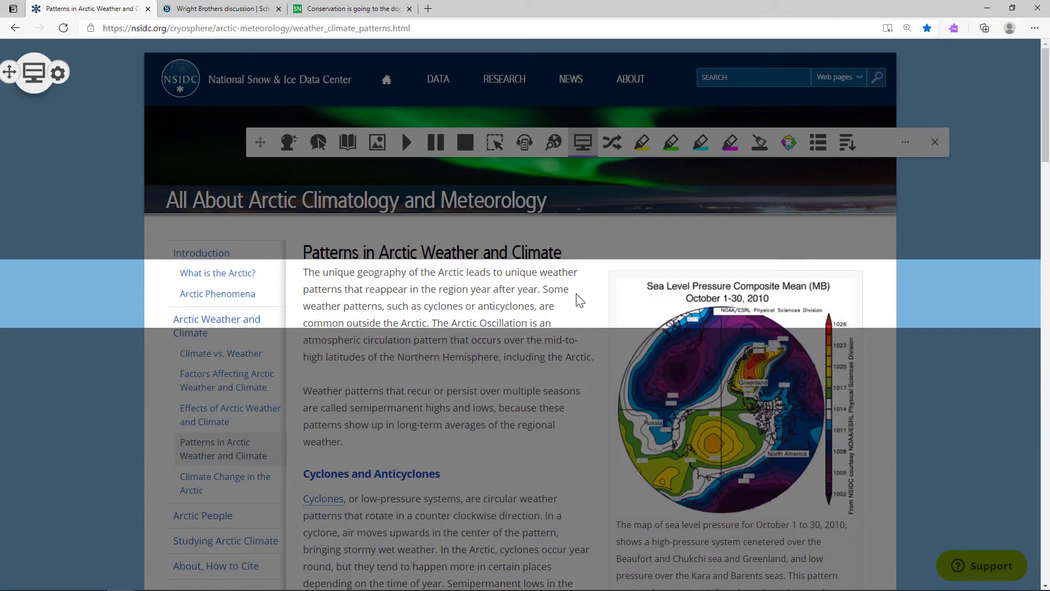
pyautogui.click(58, 73)
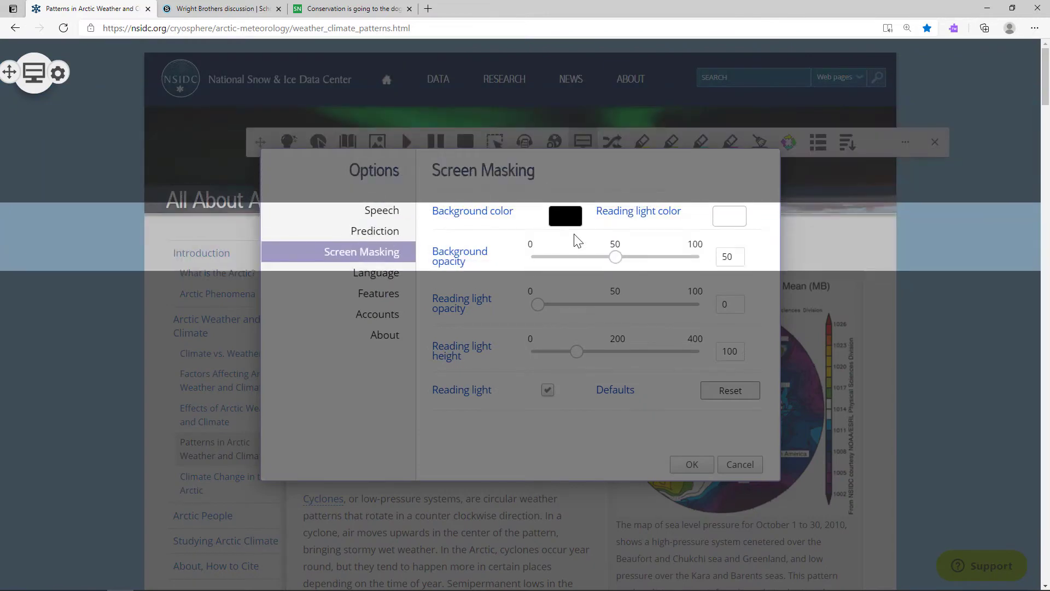
pyautogui.click(547, 389)
pyautogui.click(574, 224)
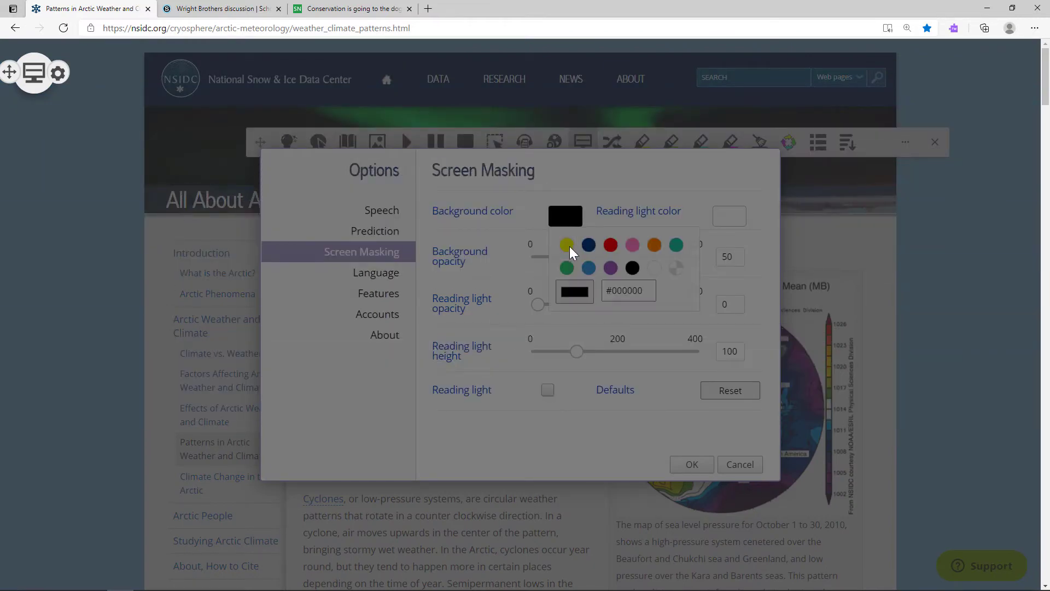
pyautogui.click(567, 245)
pyautogui.moveTo(614, 262); pyautogui.dragTo(571, 258)
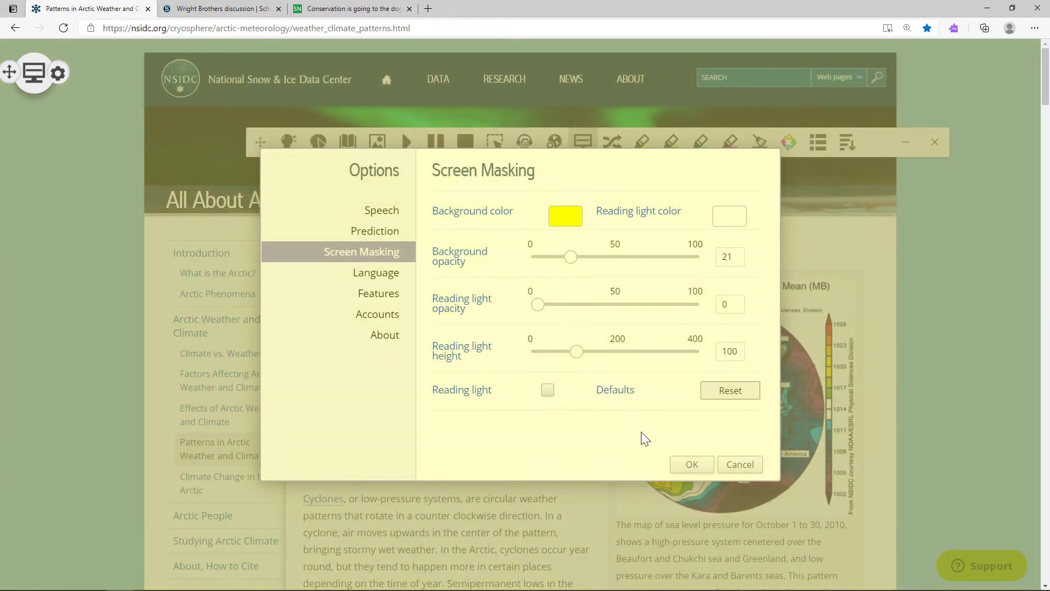
pyautogui.click(690, 464)
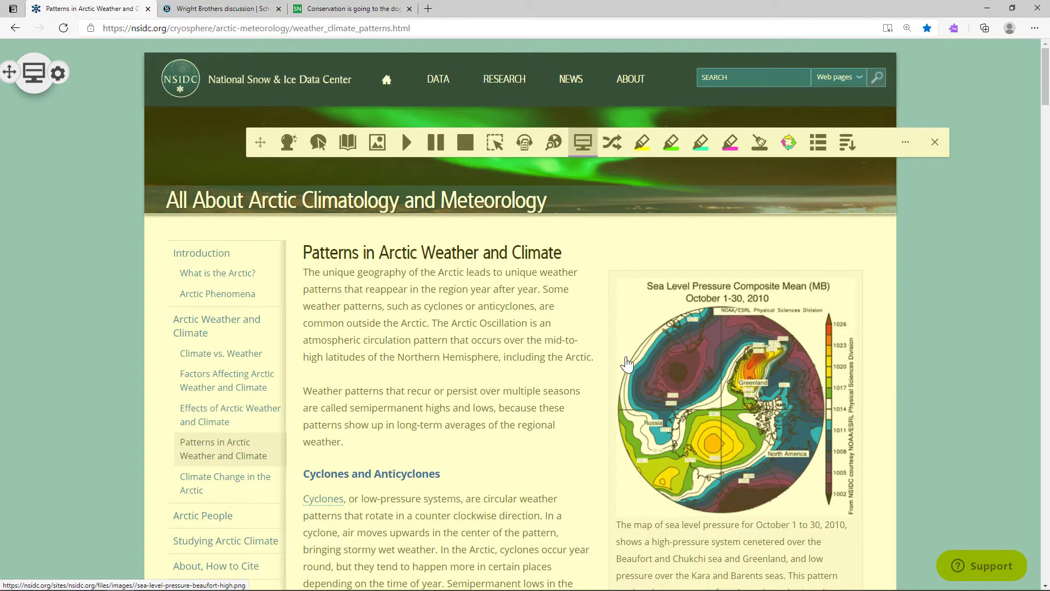
pyautogui.click(580, 150)
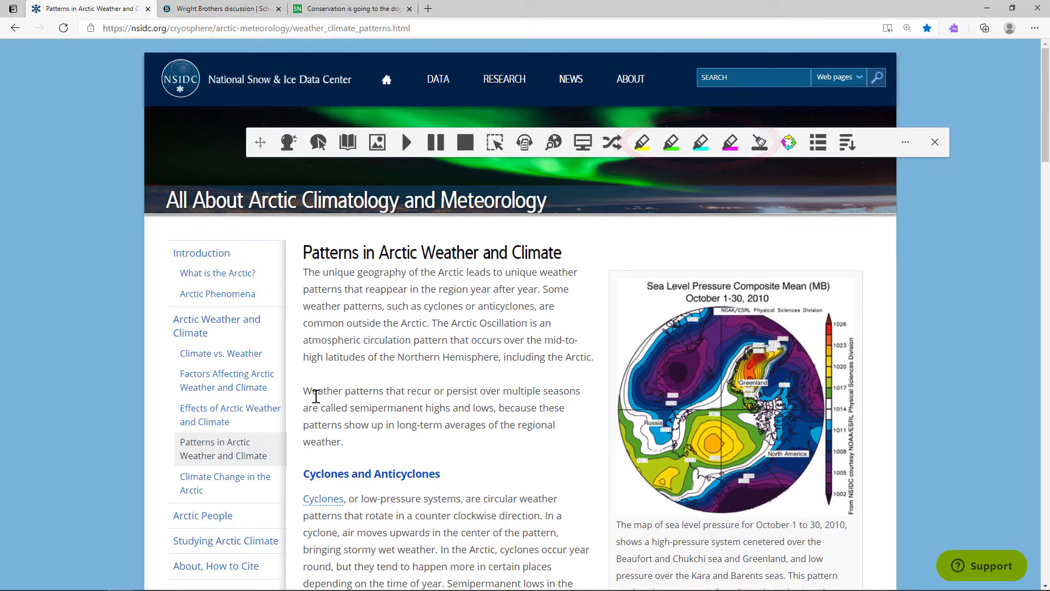
# Highlight the weather-patterns, Arctic, Beaufort Sea and polar-lows passages in yellow, green, cyan and magenta.
pyautogui.moveTo(305, 392); pyautogui.dragTo(343, 445)
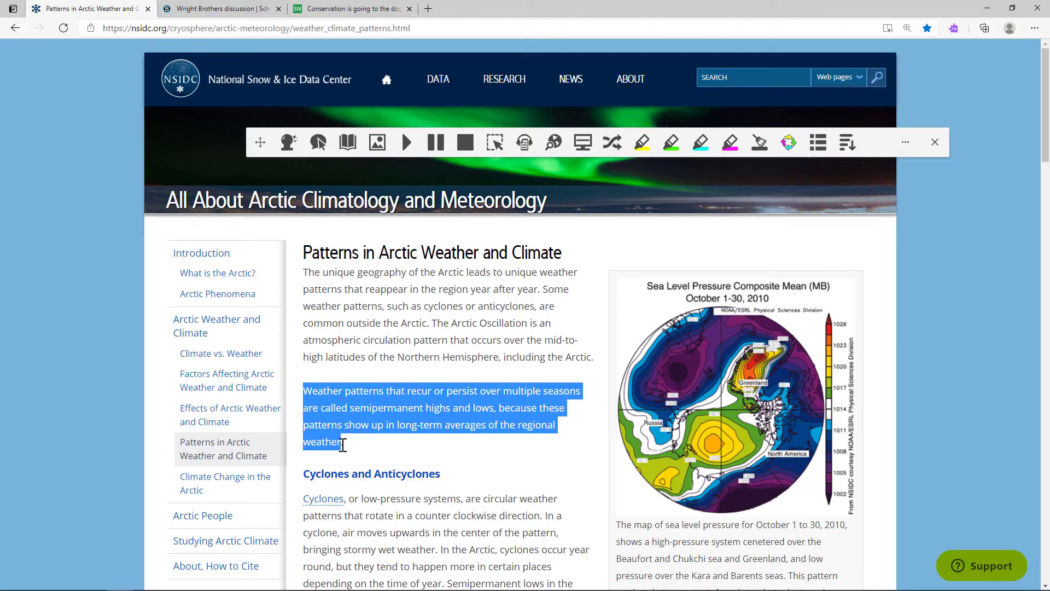
pyautogui.click(641, 143)
pyautogui.scroll(-4, 508, 355)
pyautogui.moveTo(438, 300); pyautogui.dragTo(445, 334)
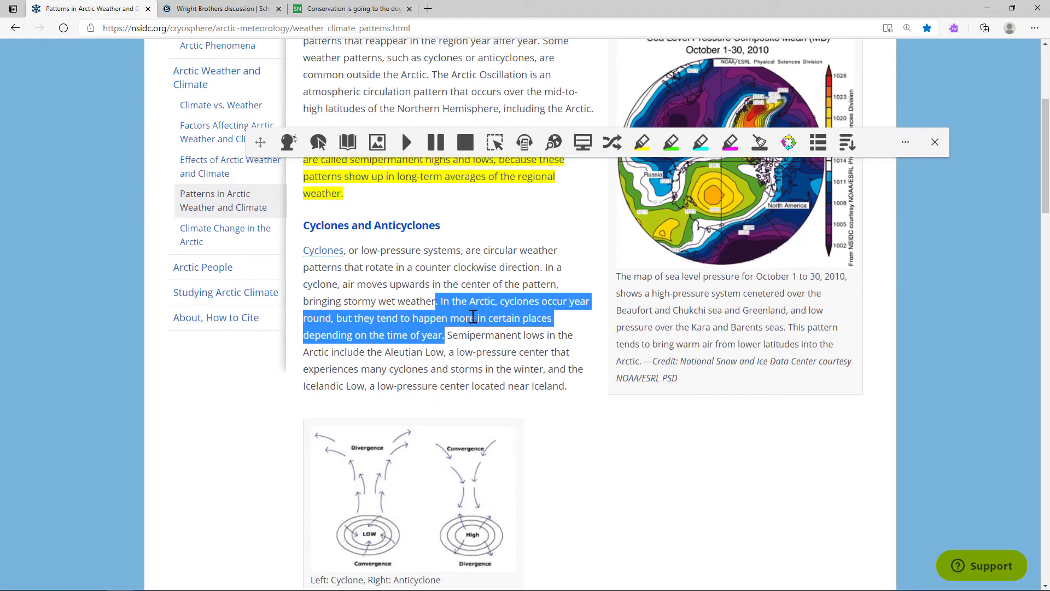
pyautogui.click(672, 143)
pyautogui.scroll(-5, 616, 350)
pyautogui.moveTo(574, 324); pyautogui.dragTo(656, 342)
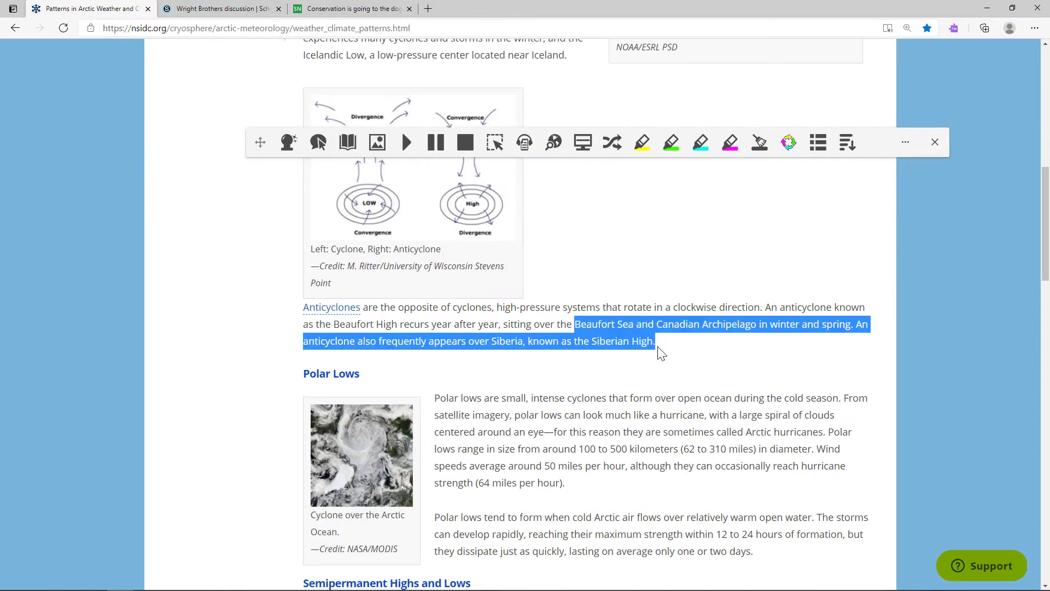
pyautogui.click(701, 143)
pyautogui.moveTo(553, 432); pyautogui.dragTo(569, 489)
pyautogui.click(731, 144)
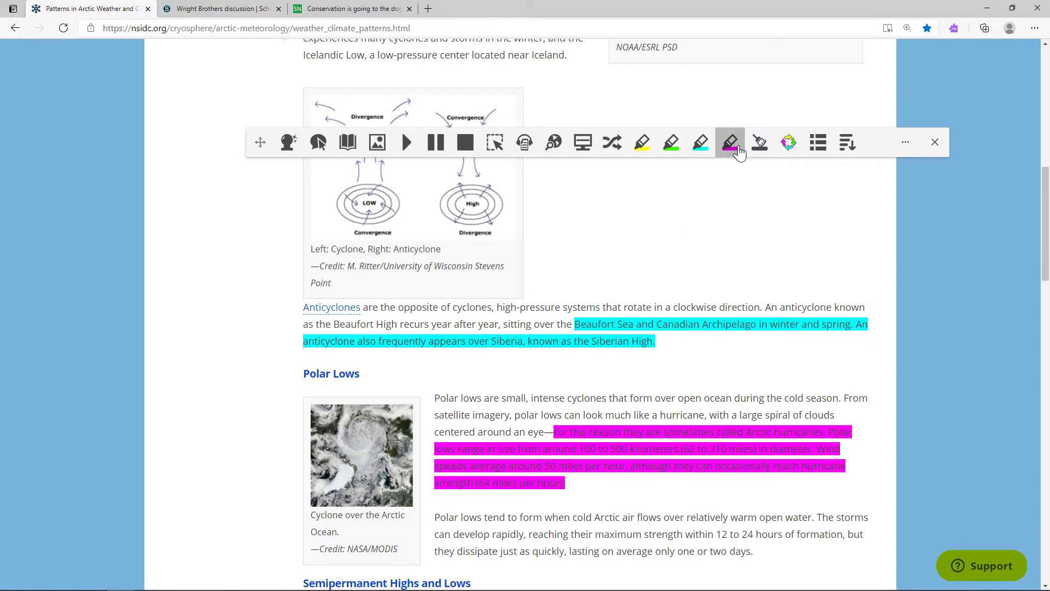
# Collect all four highlight colours into a new Word document, signing in with the first account.
pyautogui.click(789, 144)
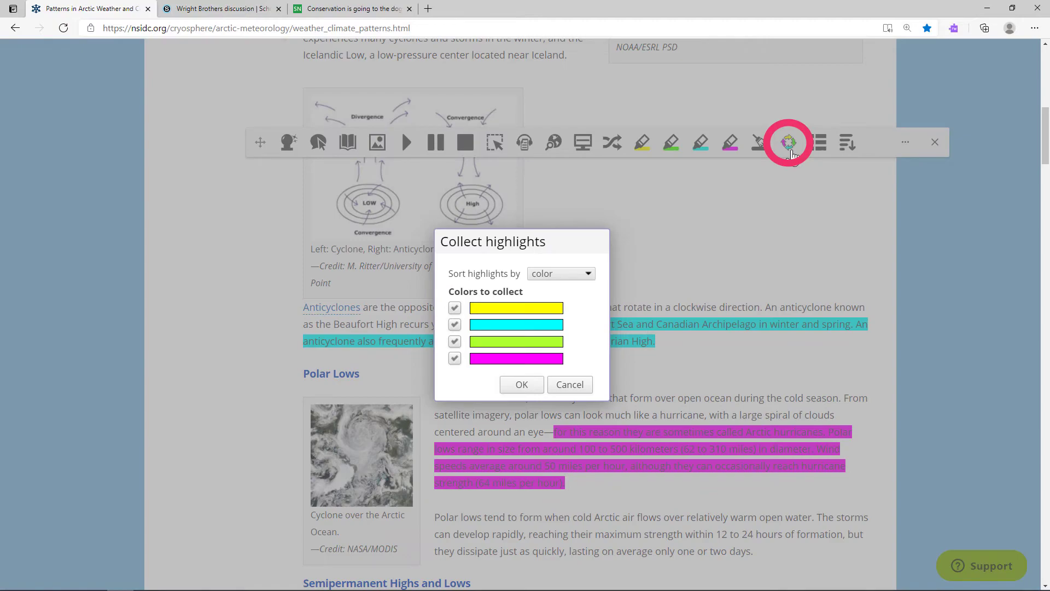
pyautogui.click(522, 385)
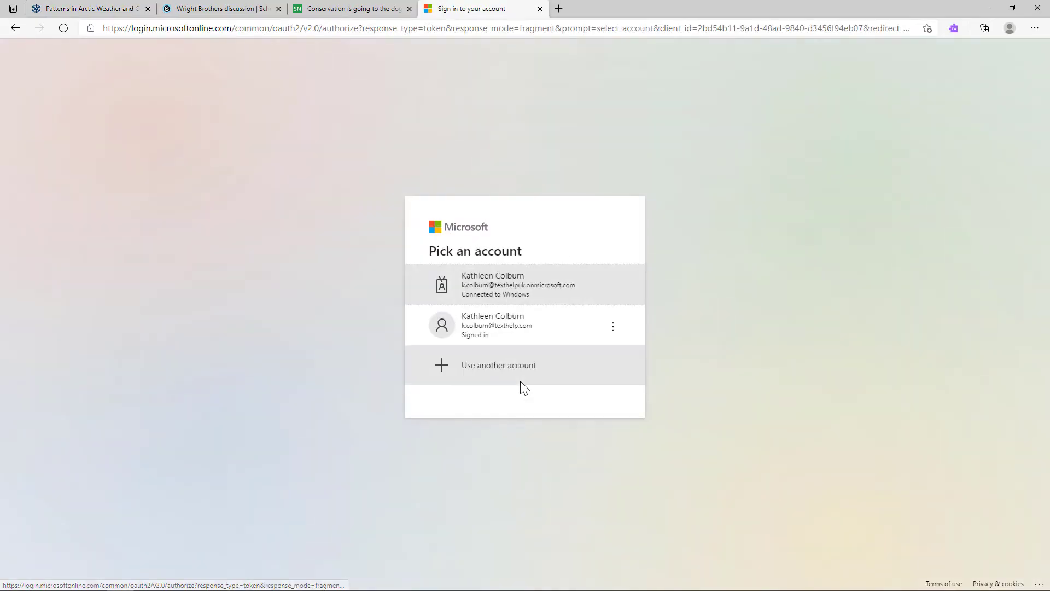
pyautogui.click(594, 280)
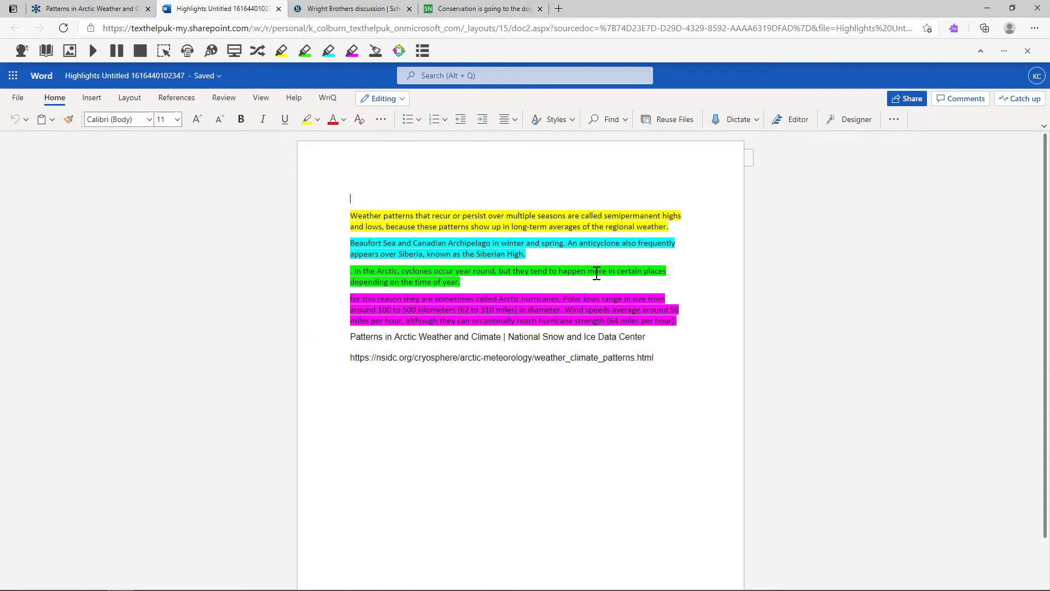
pyautogui.click(60, 8)
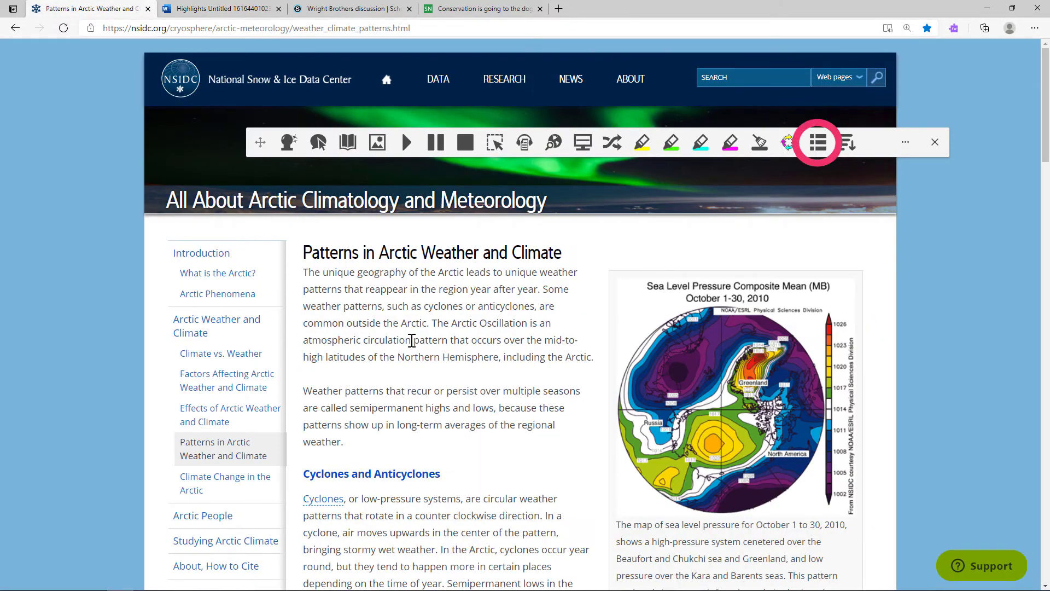
# Highlight Arctic in yellow, cyclones in green, seasons in cyan and weather in magenta.
pyautogui.doubleClick(414, 324)
pyautogui.click(642, 143)
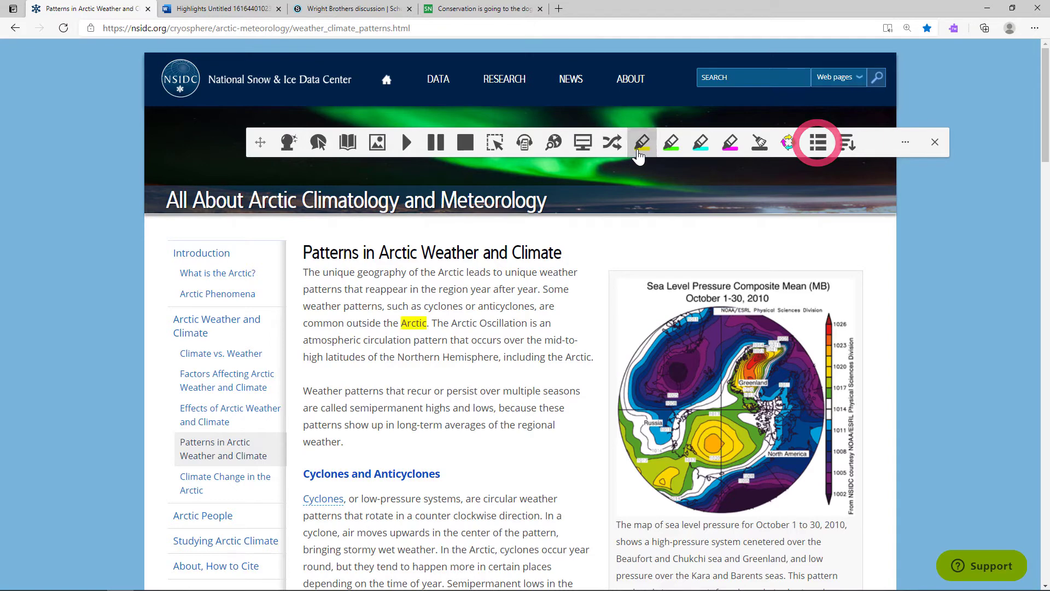
pyautogui.doubleClick(457, 308)
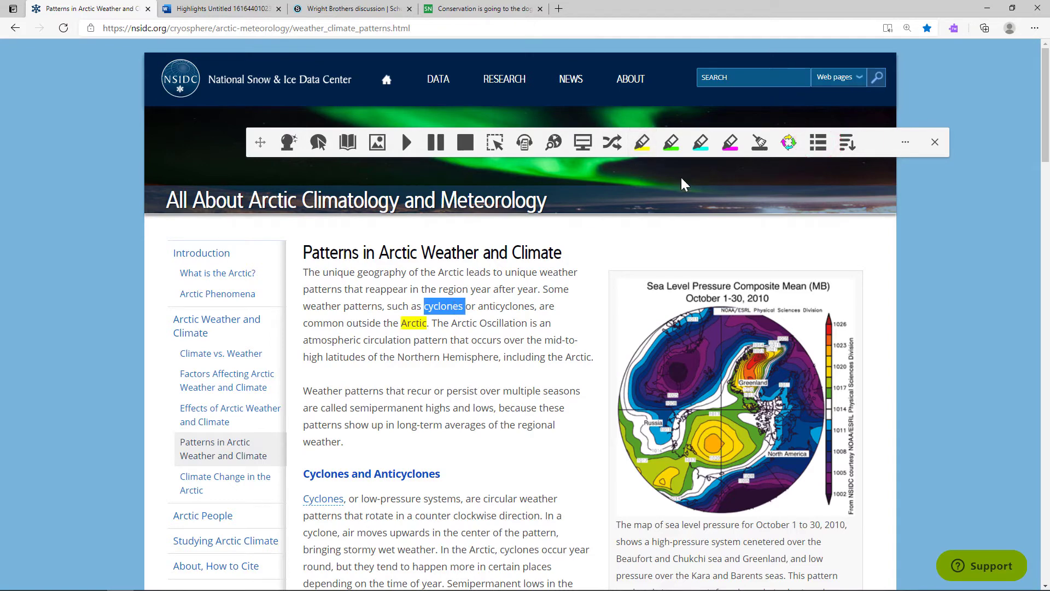
pyautogui.click(672, 145)
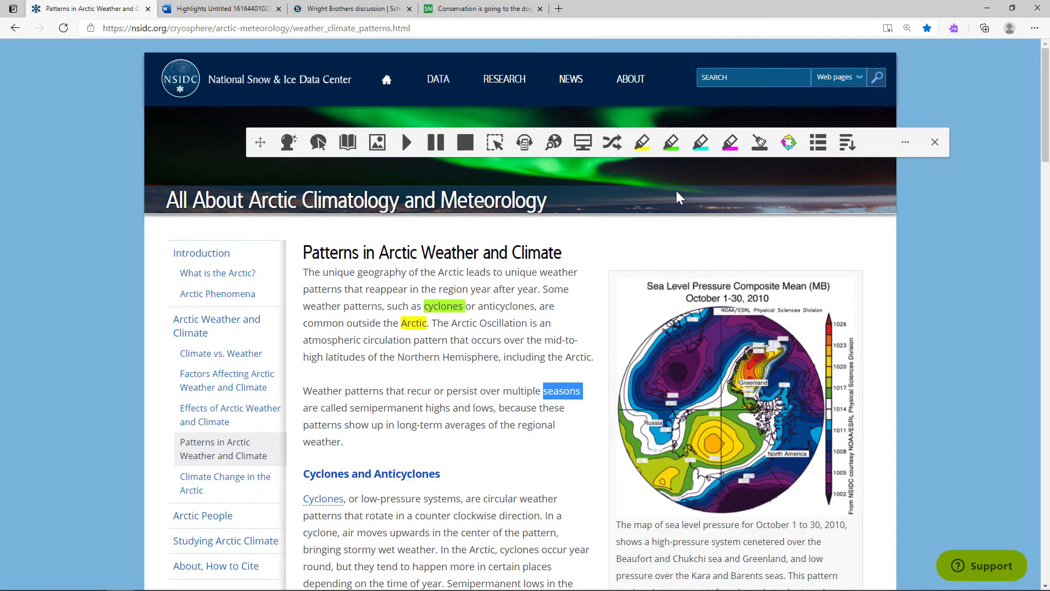
pyautogui.click(701, 143)
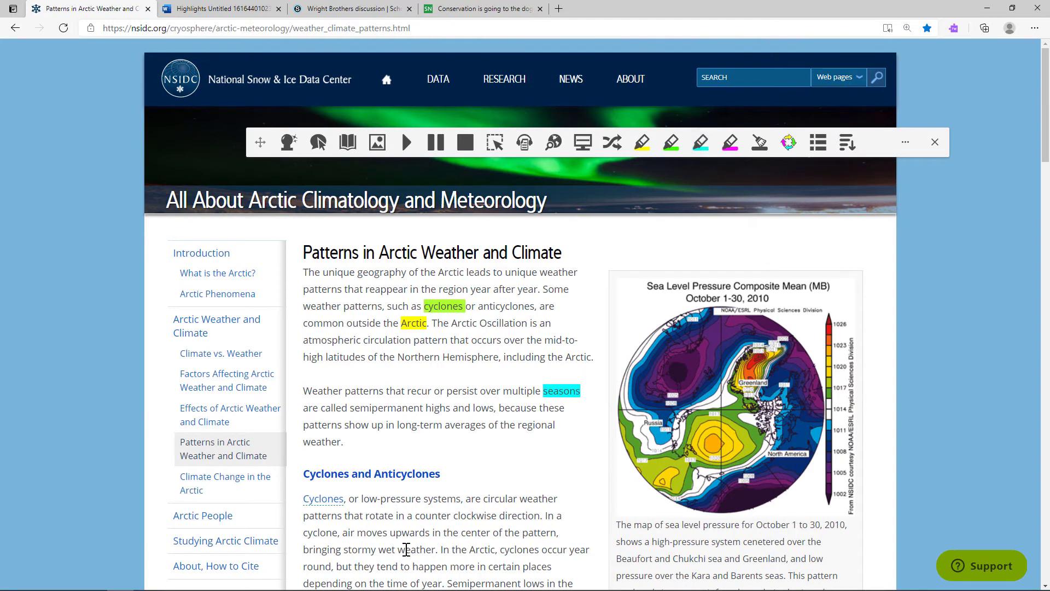
pyautogui.doubleClick(407, 550)
pyautogui.click(732, 144)
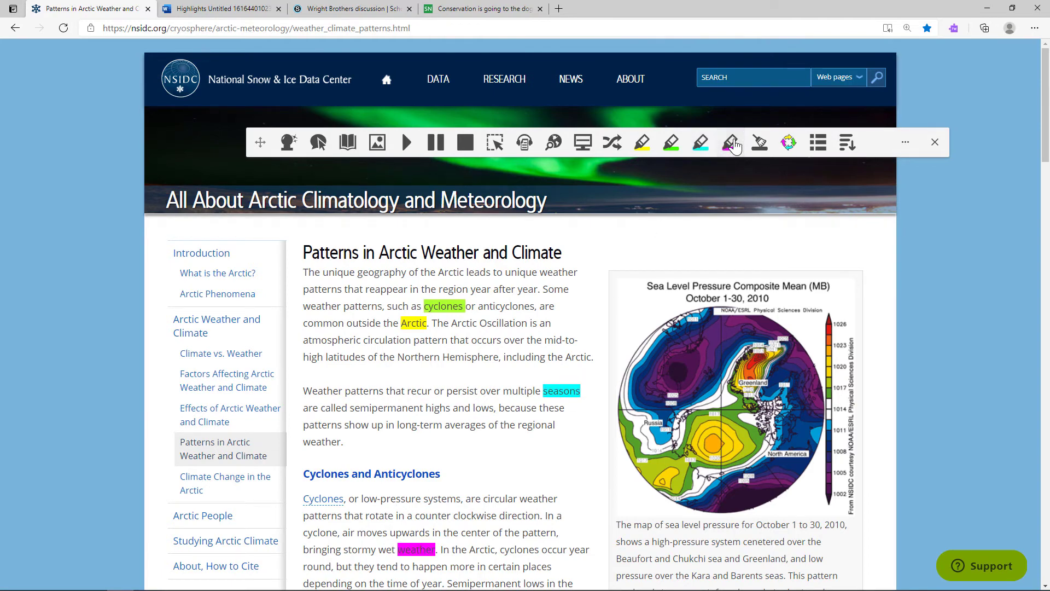
# Build a Word vocabulary list from the highlighted words and view its table from the top.
pyautogui.click(819, 144)
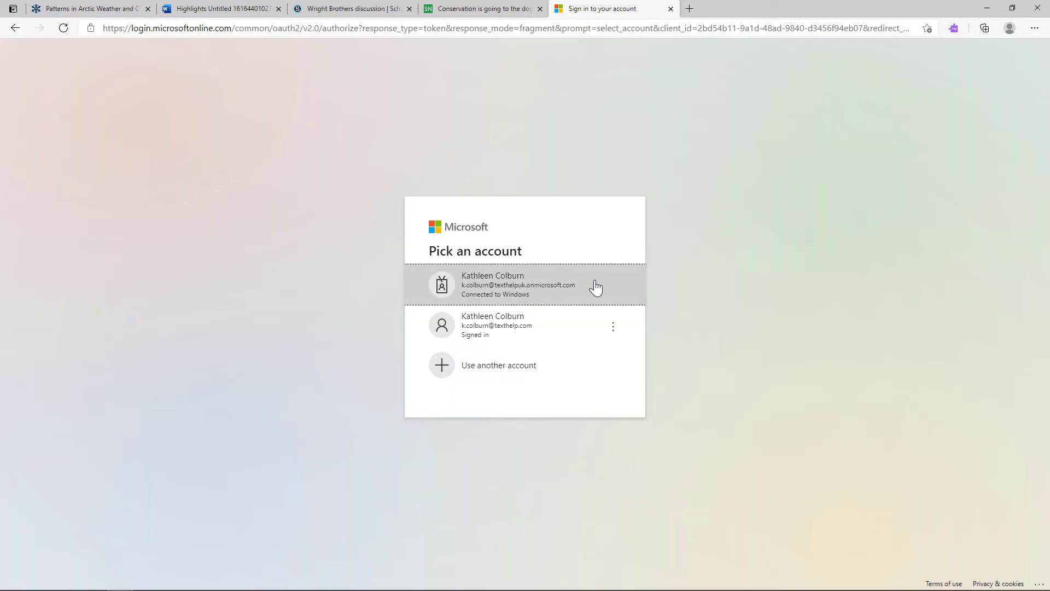
pyautogui.click(596, 286)
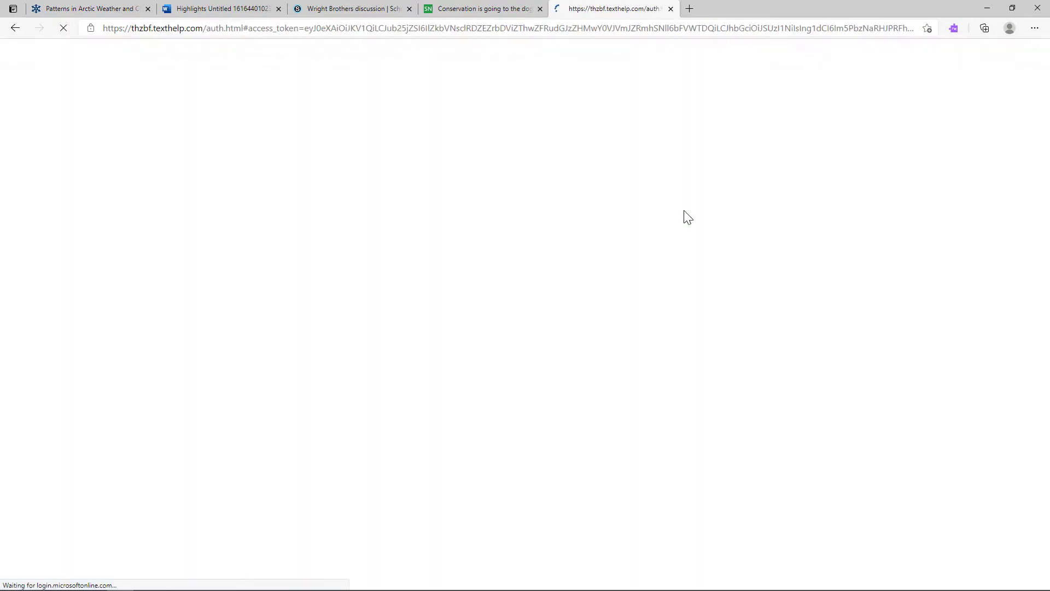
pyautogui.scroll(-3, 675, 279)
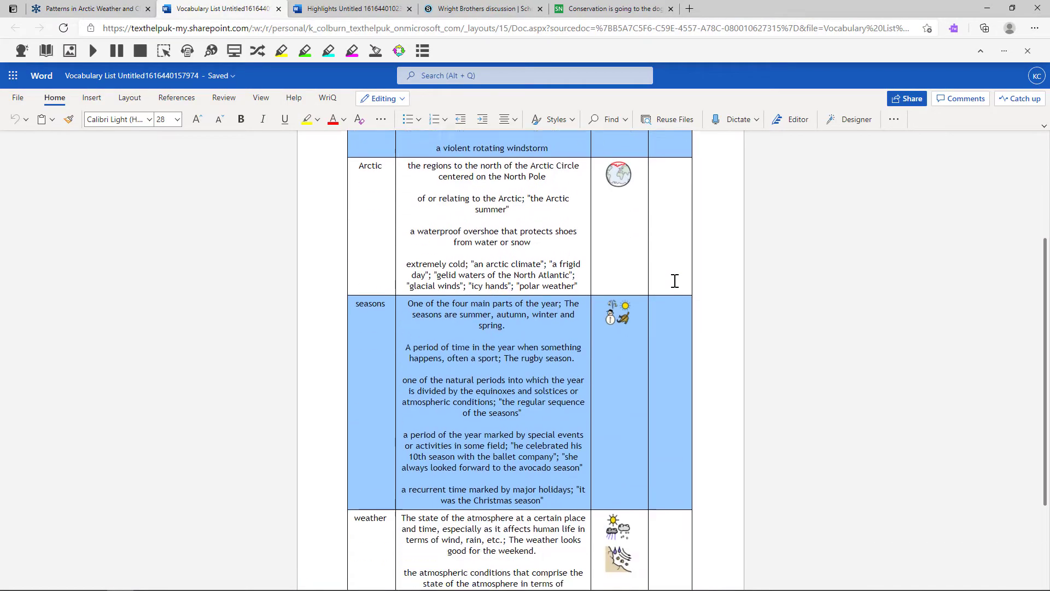
pyautogui.scroll(-3, 674, 281)
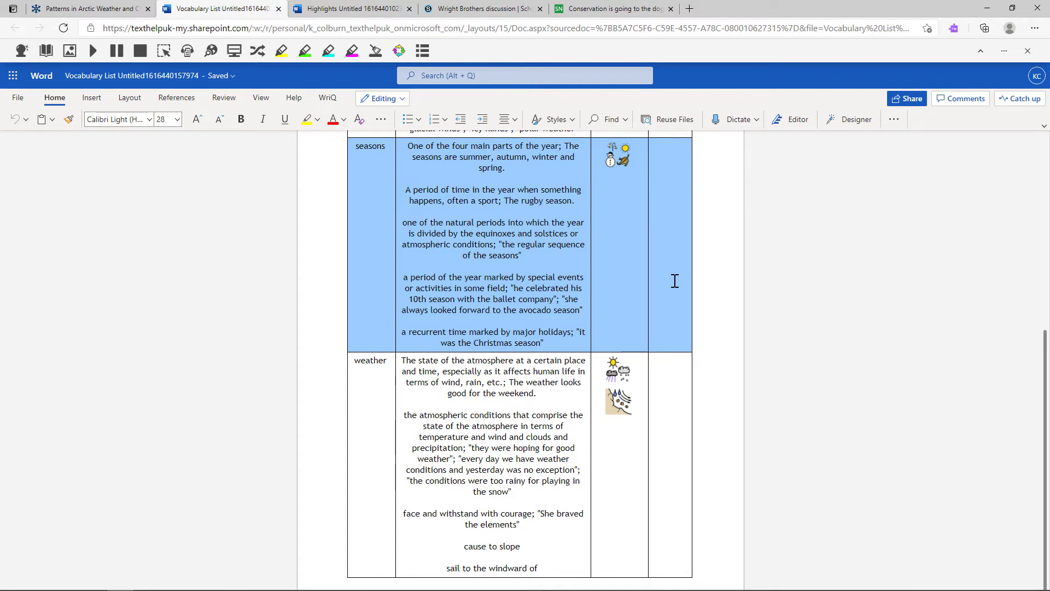
pyautogui.scroll(5, 675, 281)
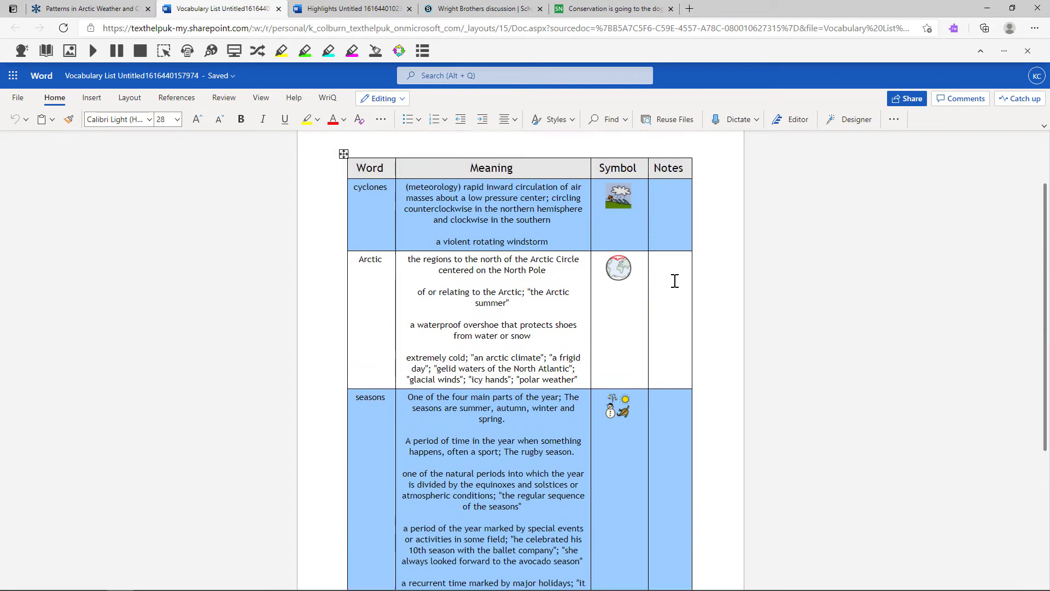
pyautogui.scroll(2, 675, 280)
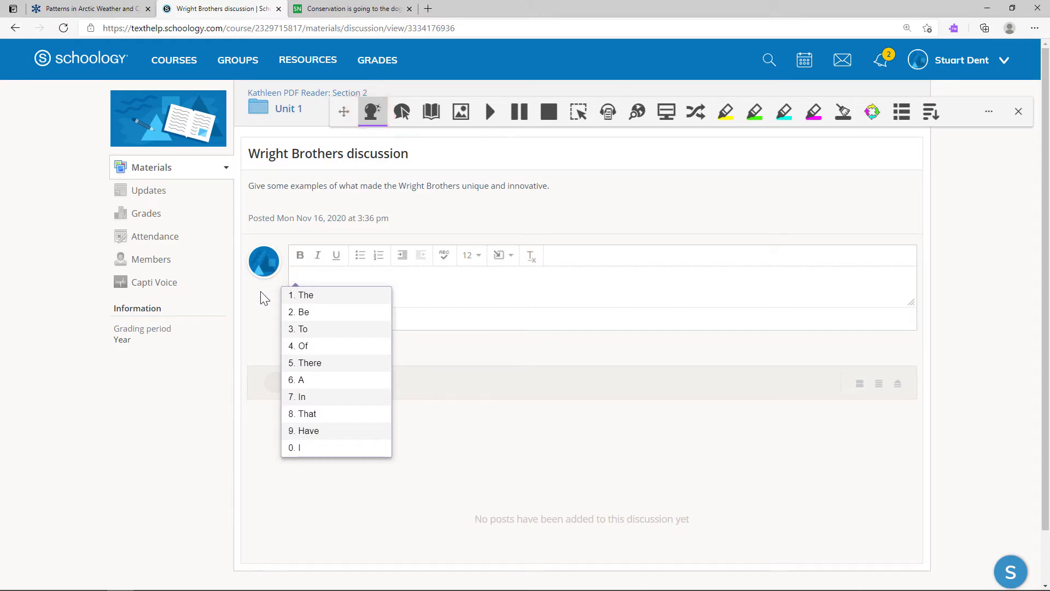
# Enter 'The Wright Brothers' in the Schoology reply using word prediction suggestions.
pyautogui.write('h')
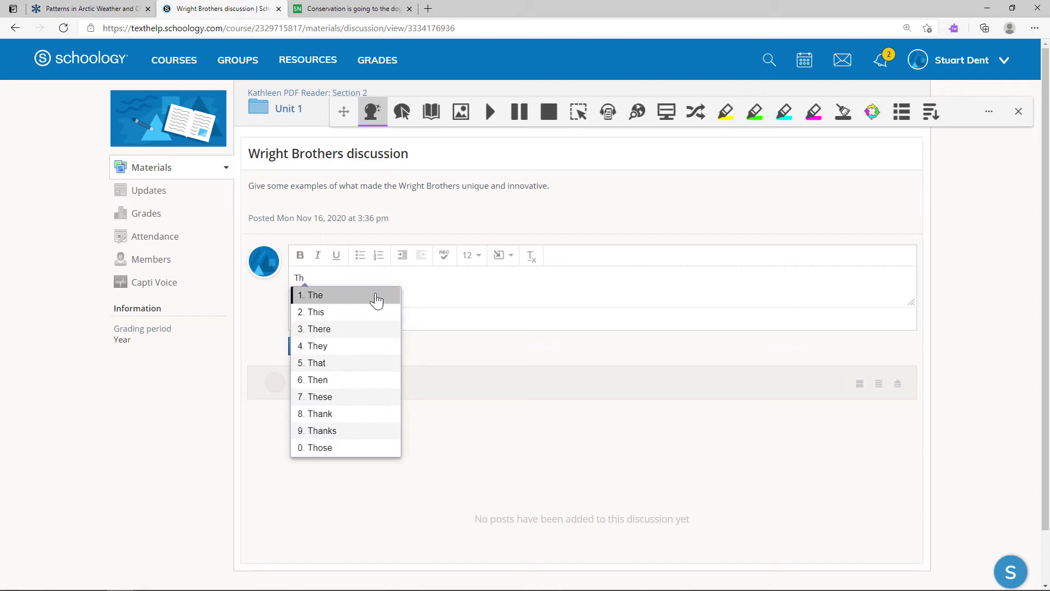
pyautogui.click(376, 300)
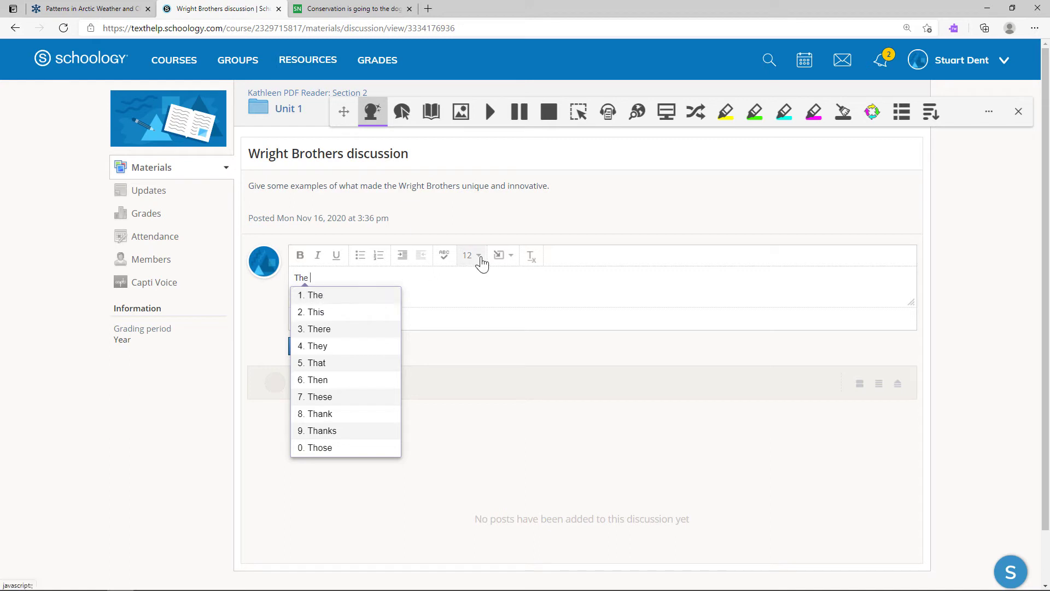
pyautogui.write('Wri')
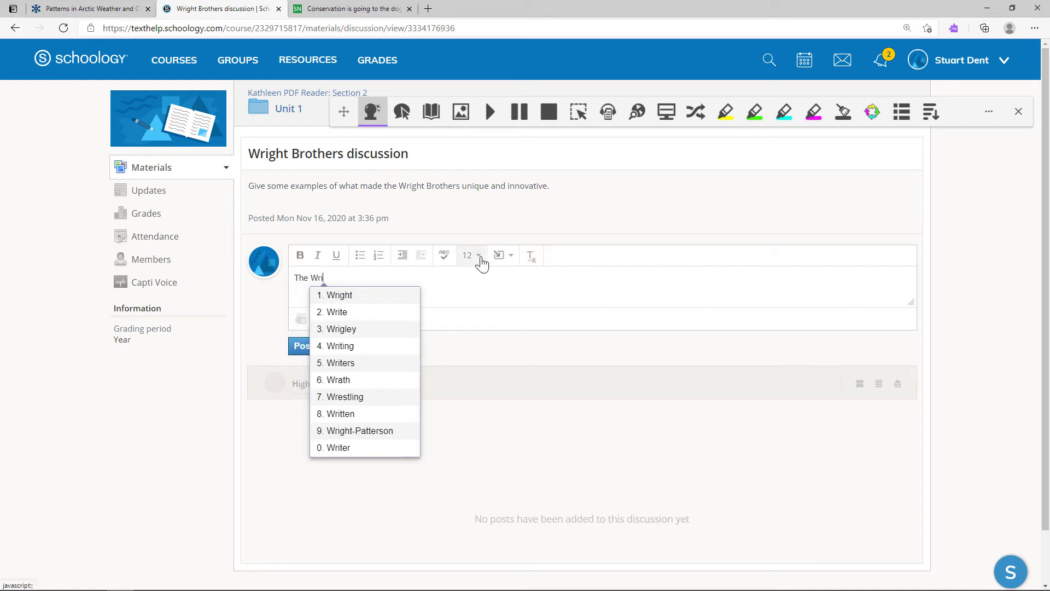
pyautogui.click(414, 297)
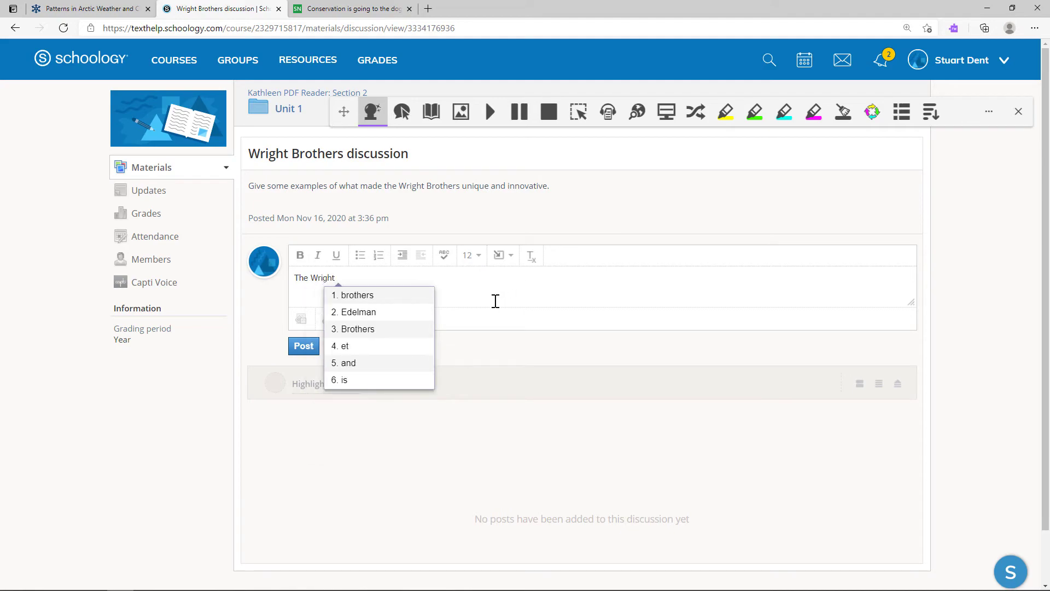
pyautogui.click(426, 331)
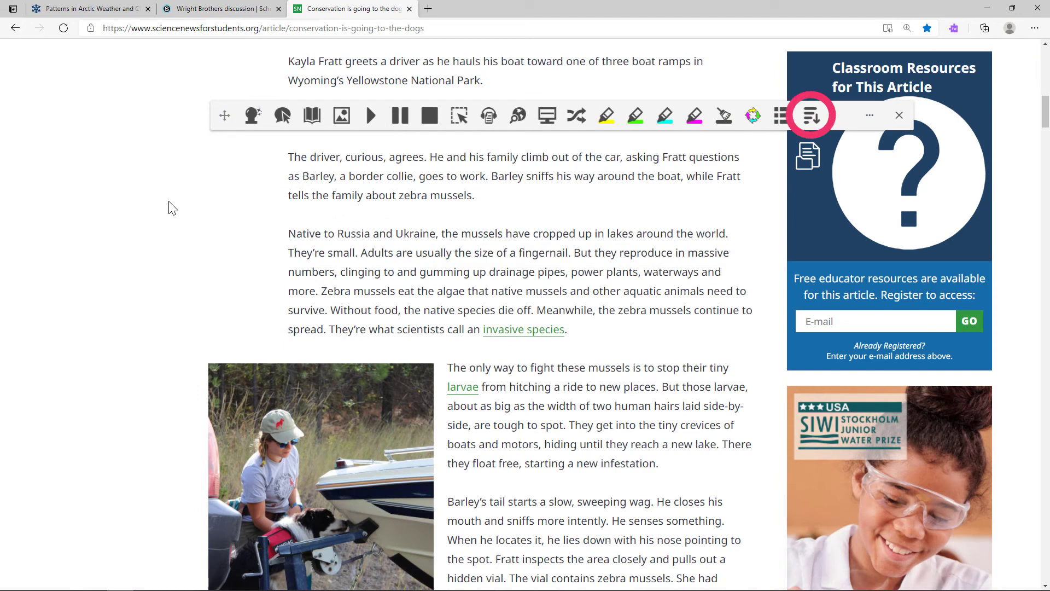
# Open the Conservation article in Simplify view and condense its text three levels.
pyautogui.click(812, 115)
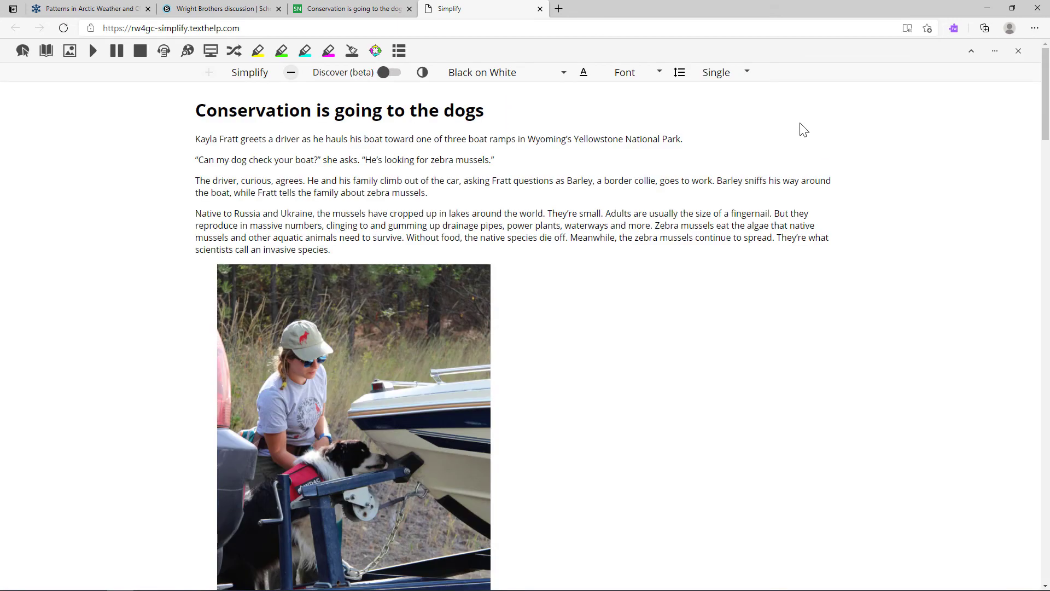
pyautogui.scroll(-9, 803, 130)
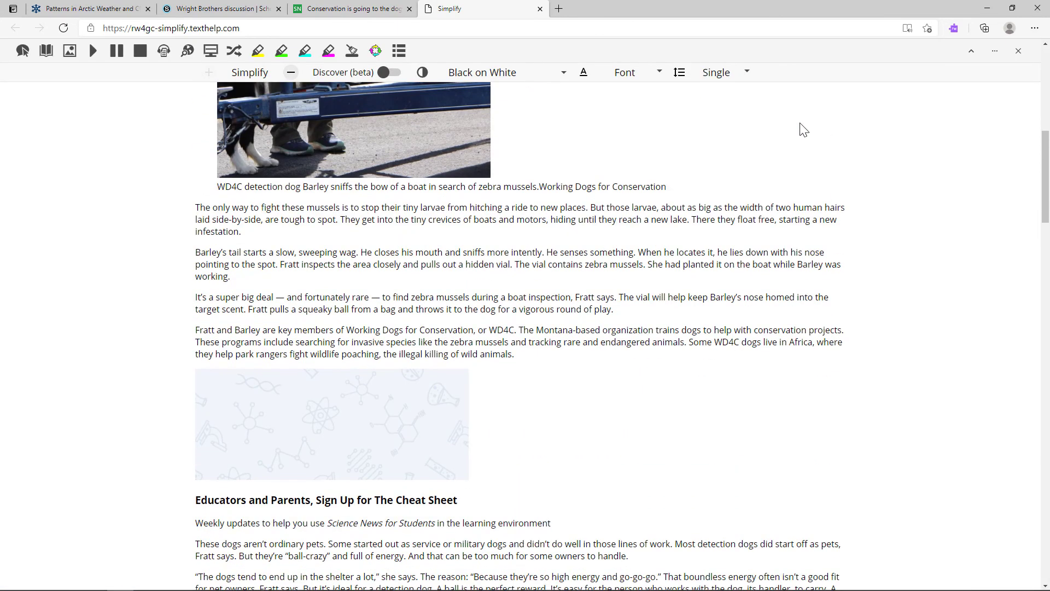
pyautogui.scroll(9, 803, 130)
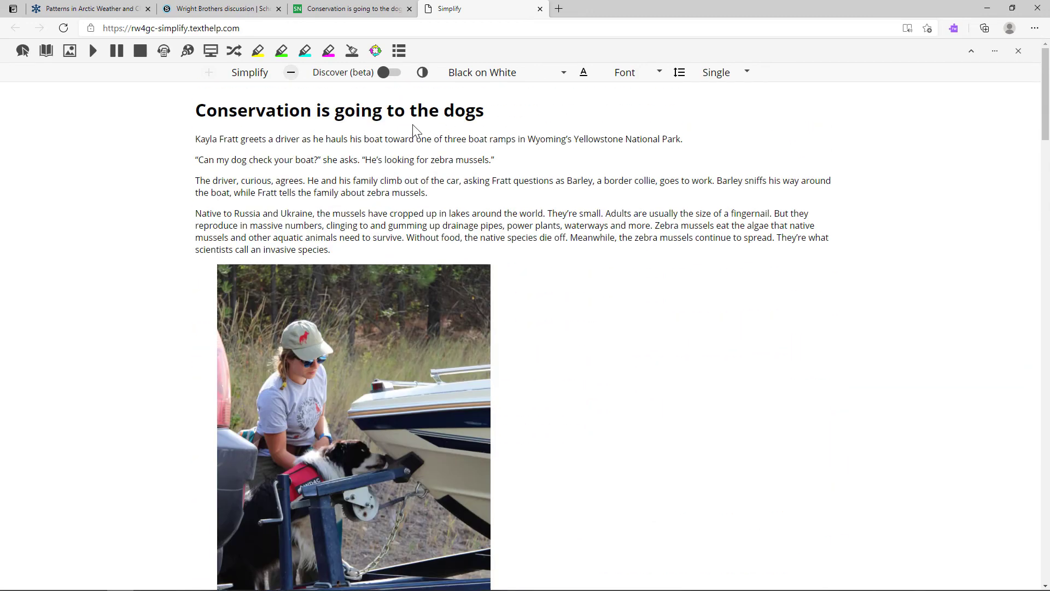
pyautogui.click(292, 75)
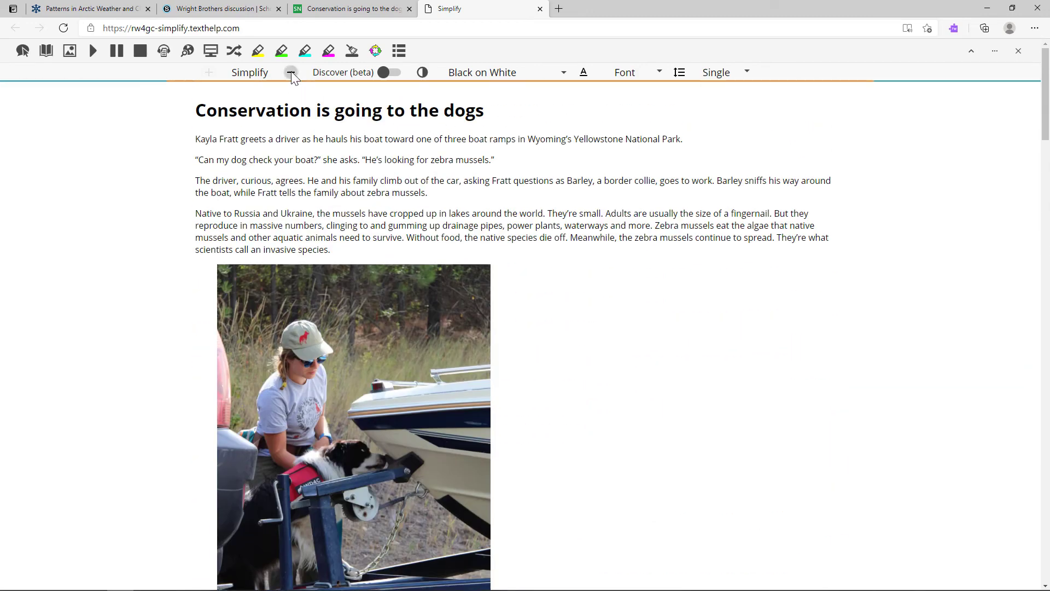
pyautogui.click(292, 74)
pyautogui.click(291, 74)
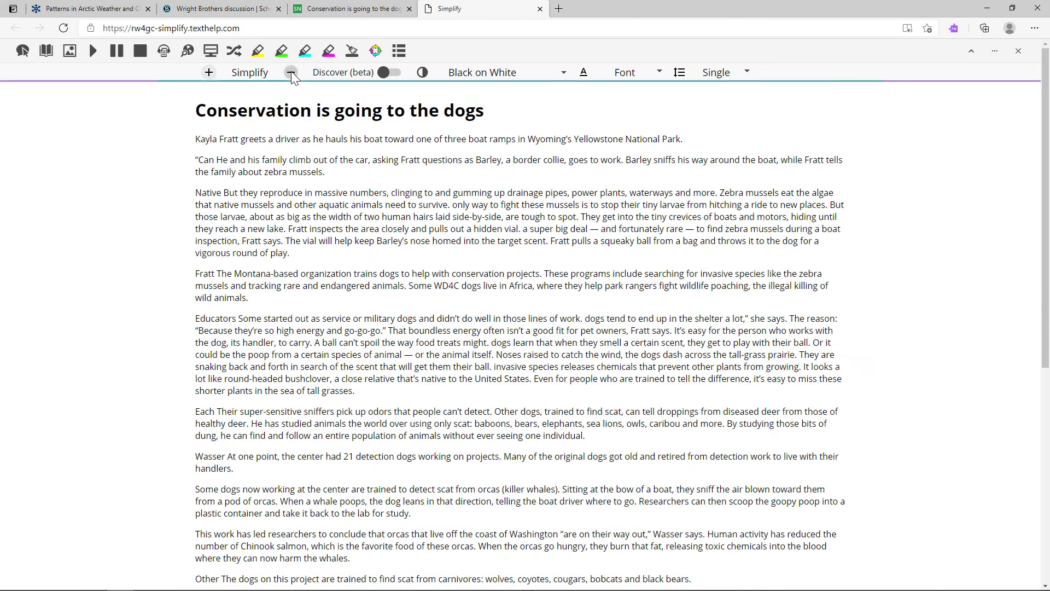
# Expand the simplified text back to the article's full original.
pyautogui.click(209, 73)
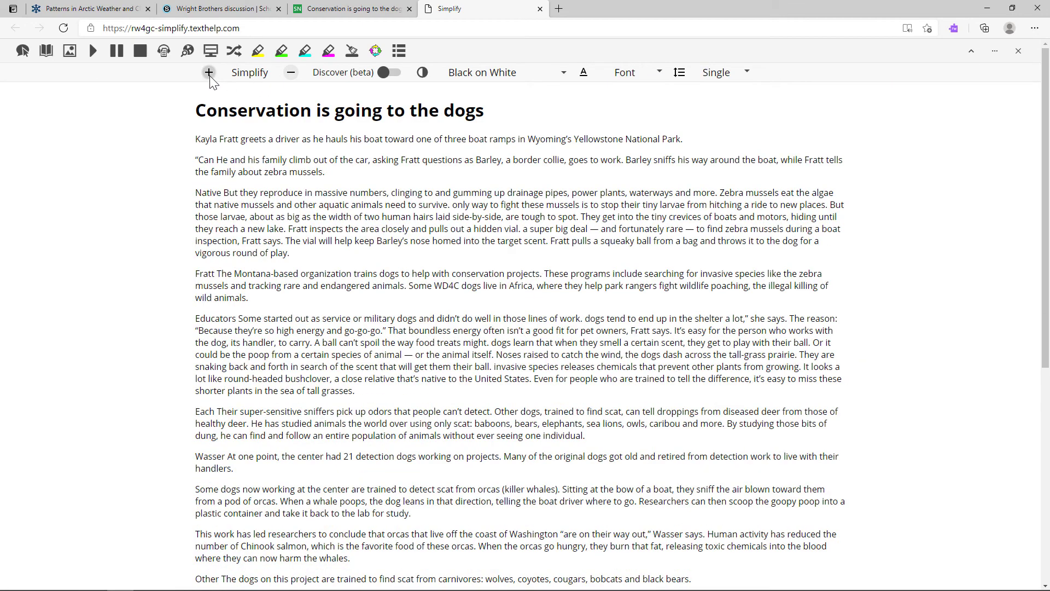
pyautogui.click(209, 73)
pyautogui.click(209, 73)
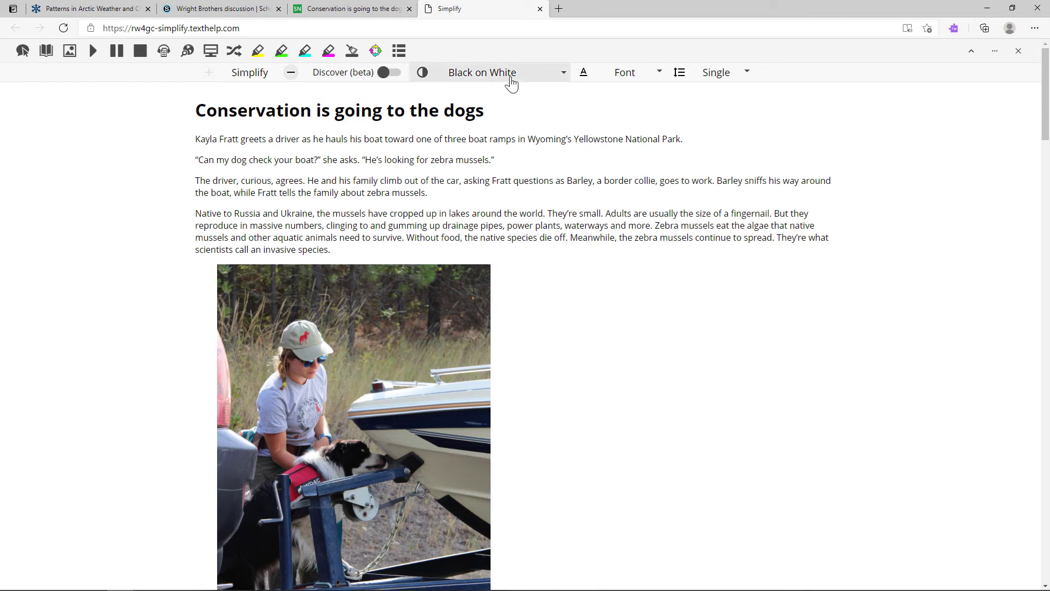
# Apply Blue on Yellow colours, enlarge the text, and set Lexend font with Double line spacing.
pyautogui.click(511, 82)
pyautogui.click(499, 144)
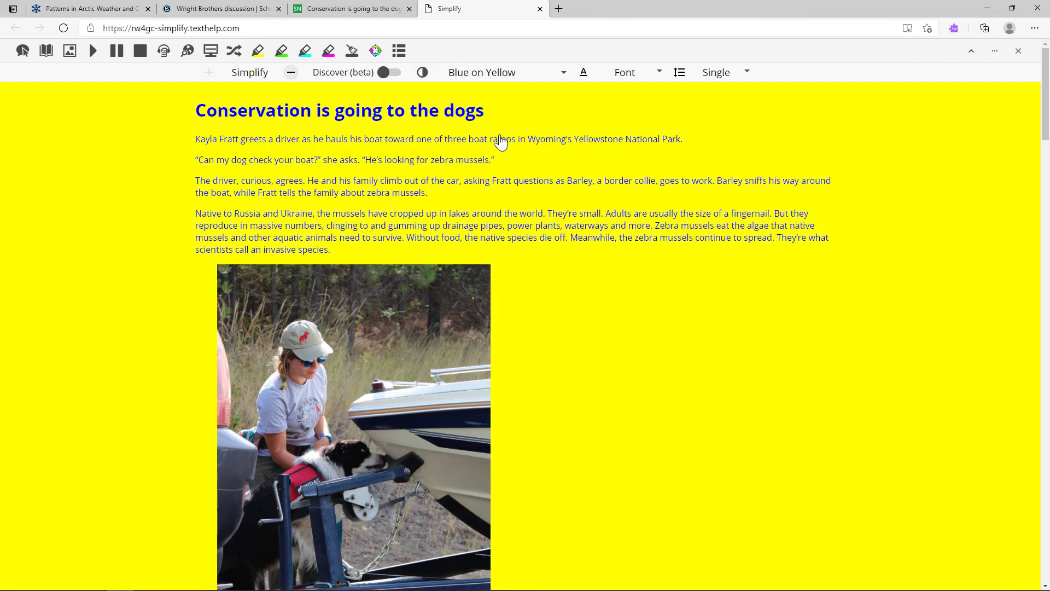
pyautogui.click(625, 73)
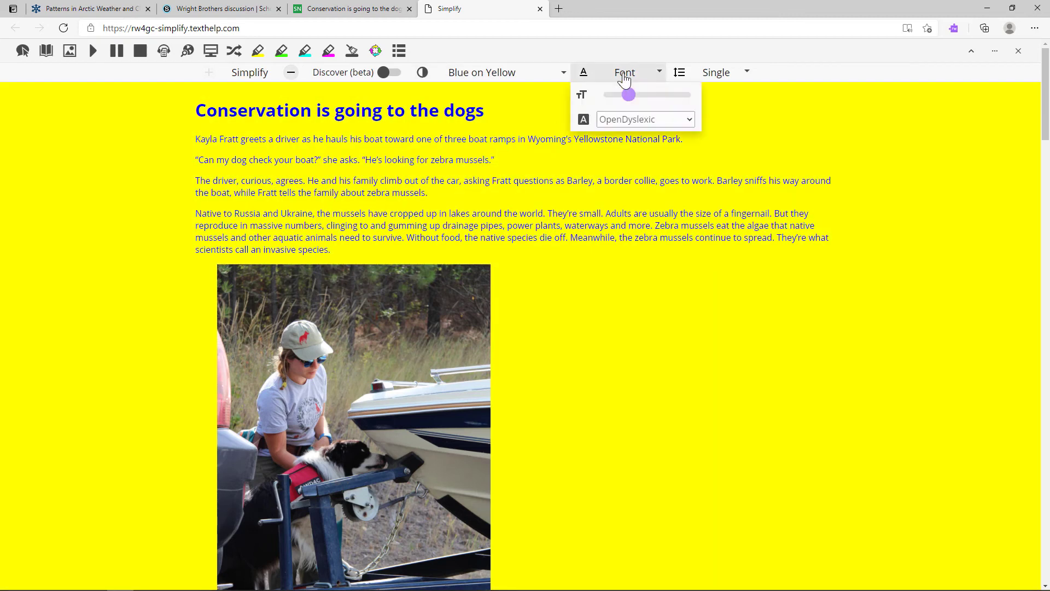
pyautogui.moveTo(628, 95); pyautogui.dragTo(645, 97)
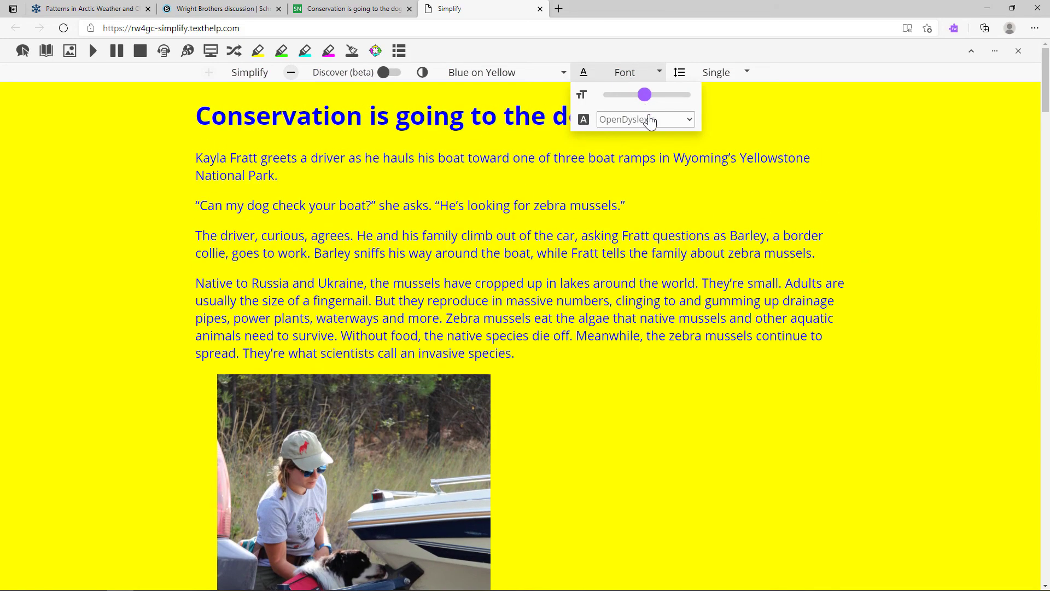
pyautogui.click(650, 121)
pyautogui.click(645, 156)
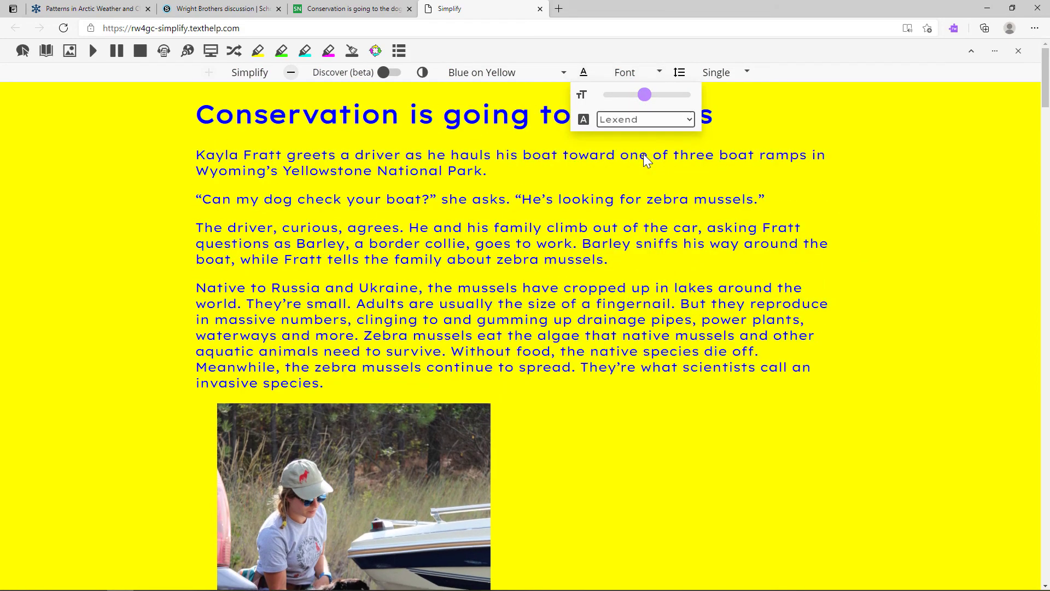
pyautogui.click(735, 80)
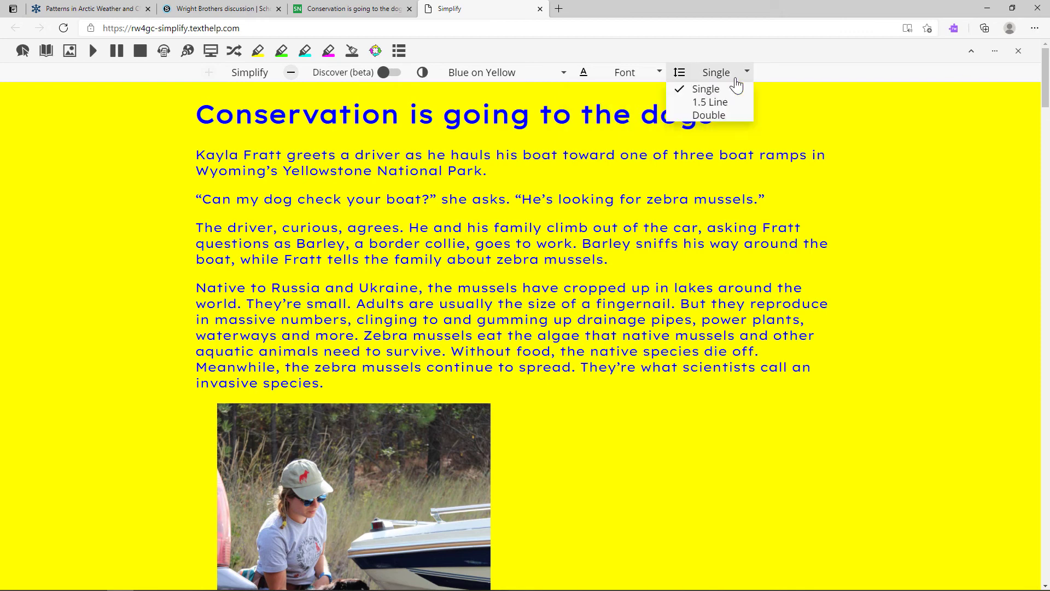
pyautogui.click(719, 115)
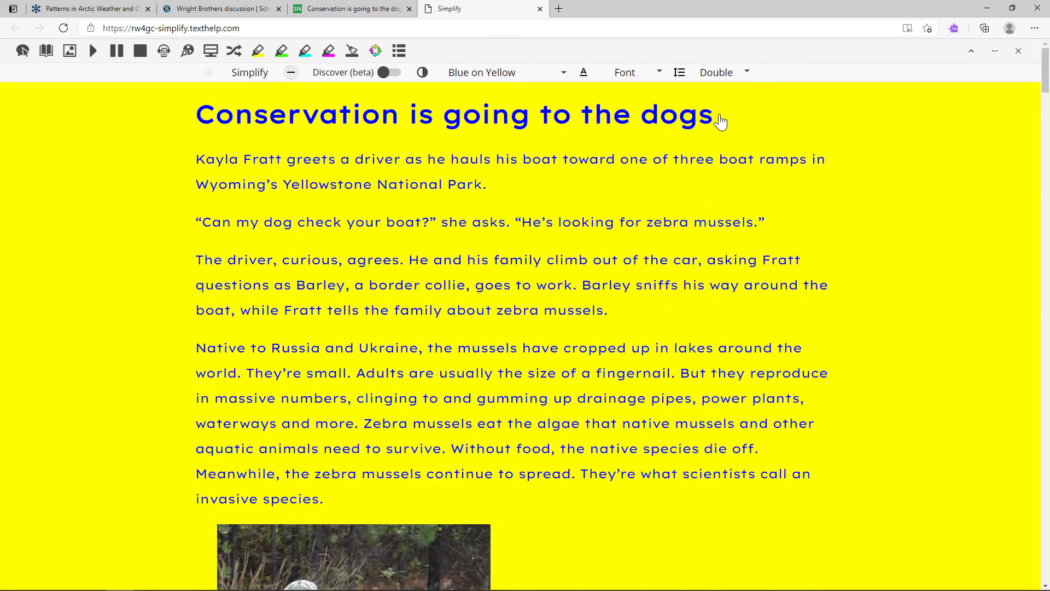
# Turn on Discover (beta) and view picture definitions for underlined terms like zebra mussel and Border Collie.
pyautogui.click(389, 76)
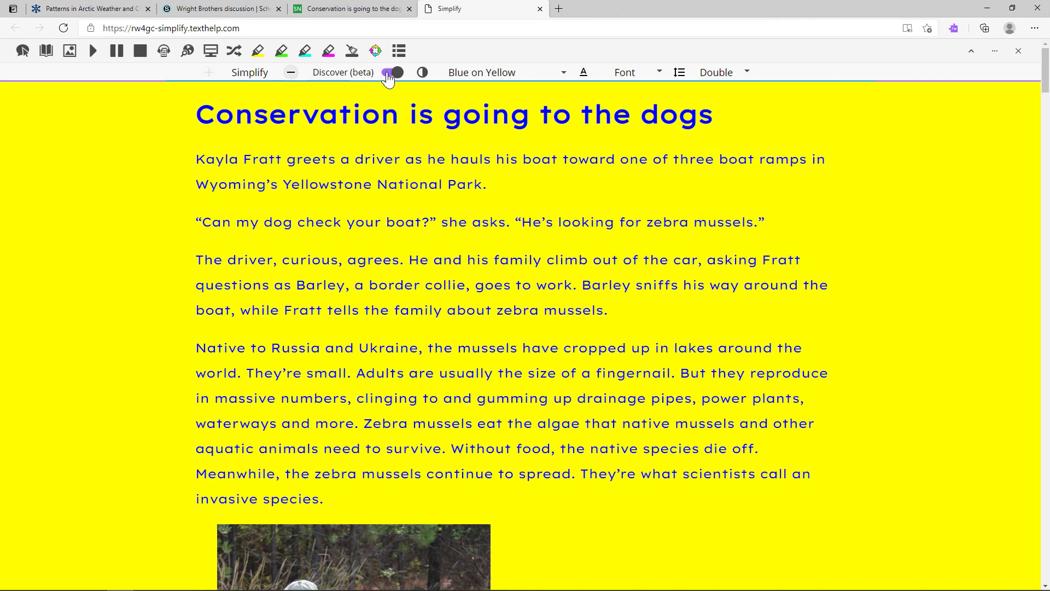
pyautogui.moveTo(708, 222)
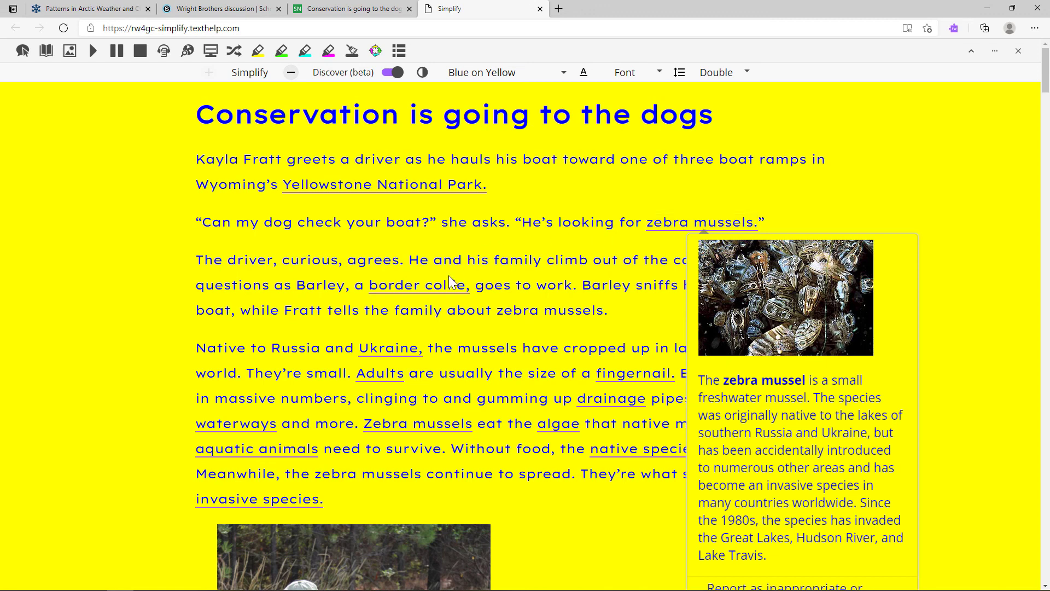
pyautogui.moveTo(441, 285)
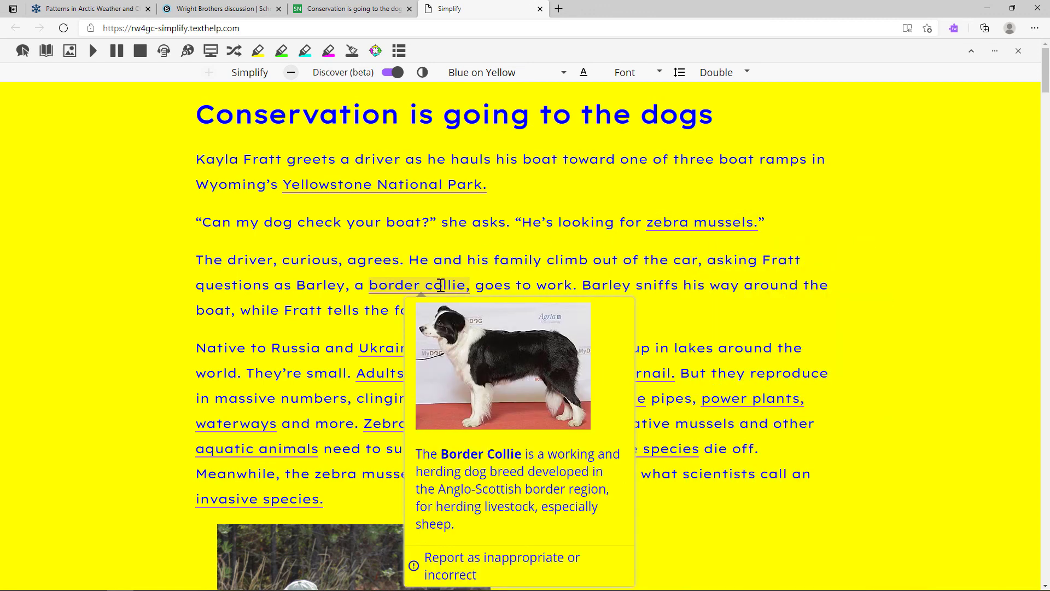